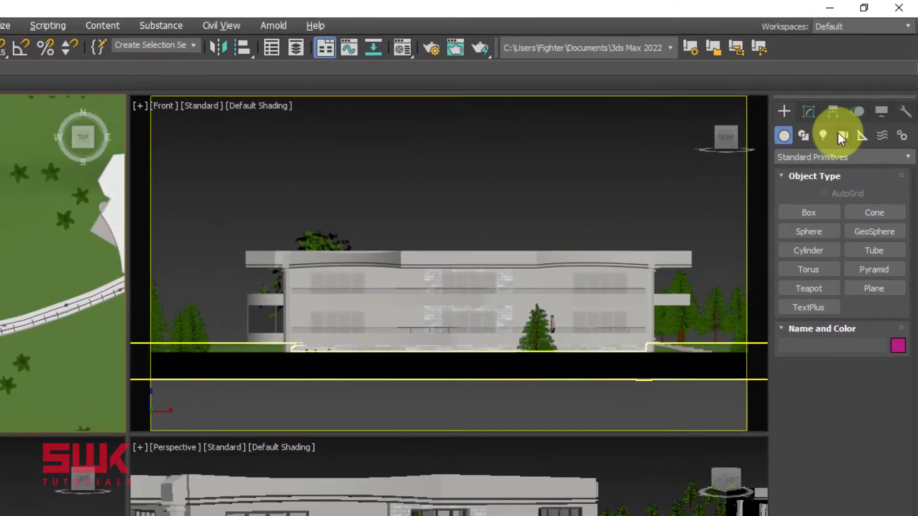
Step: Create VRayCam001, a V-Ray physical camera on the road, aimed at the building in the Top view
left_click(842, 136)
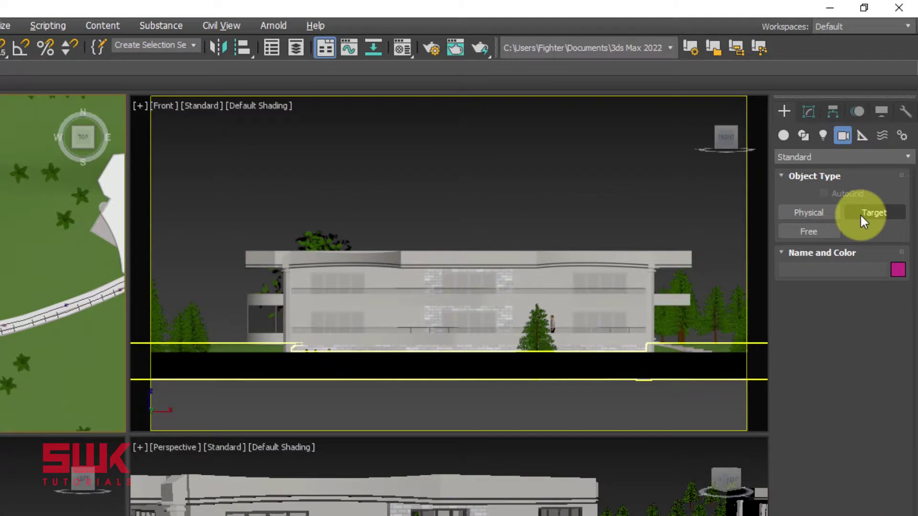
left_click(797, 156)
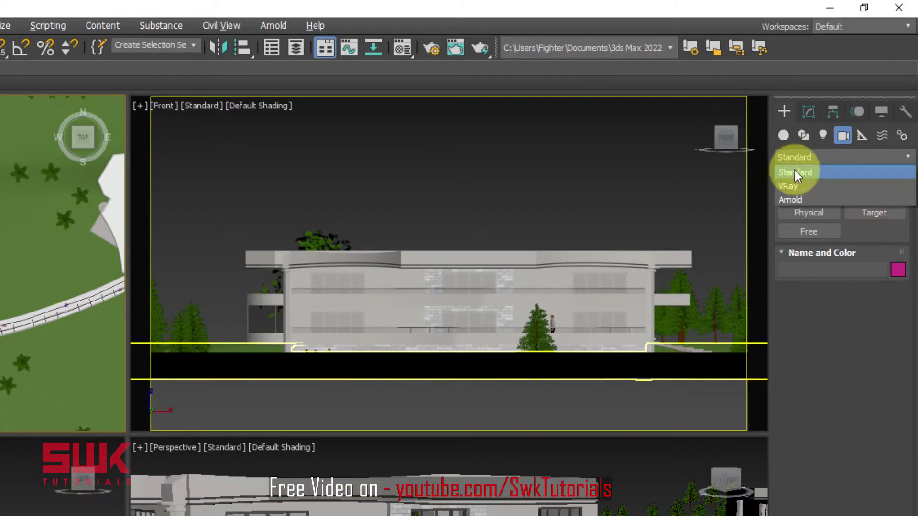
left_click(791, 185)
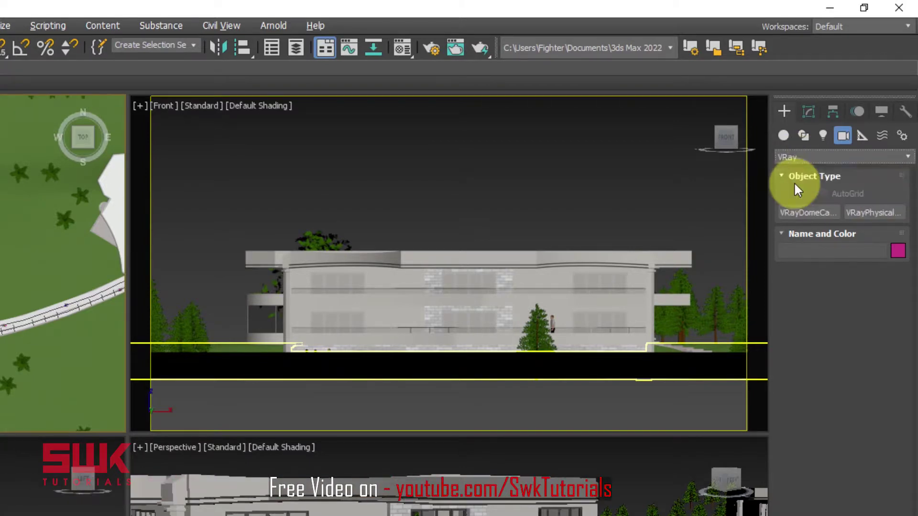
left_click(865, 213)
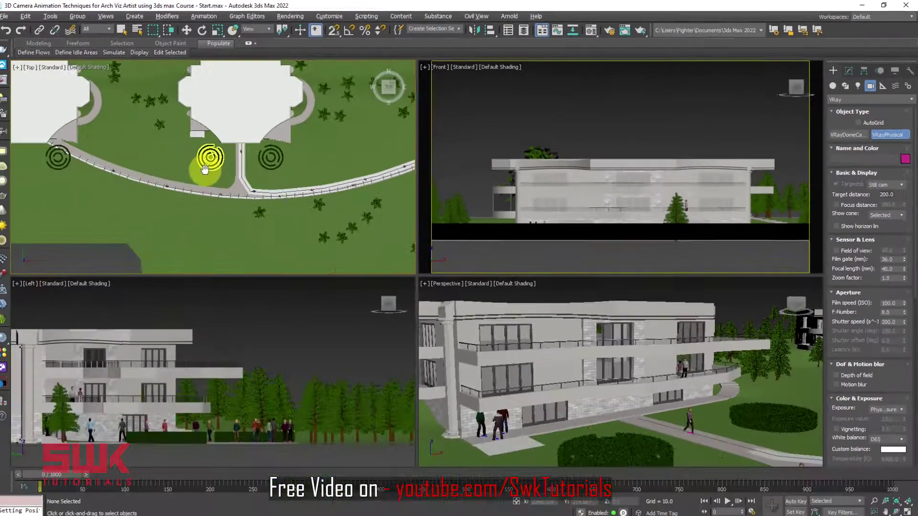
middle_click_drag(212, 159, 211, 171)
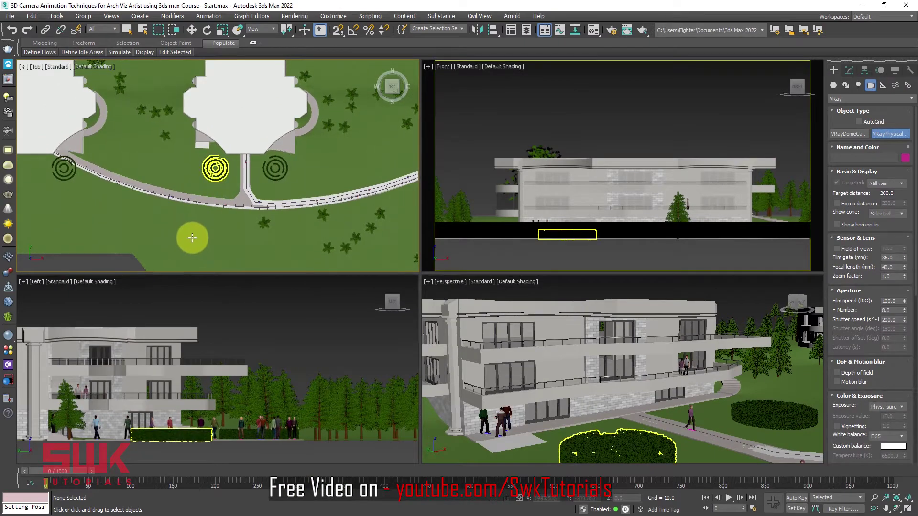
left_click_drag(193, 232, 229, 109)
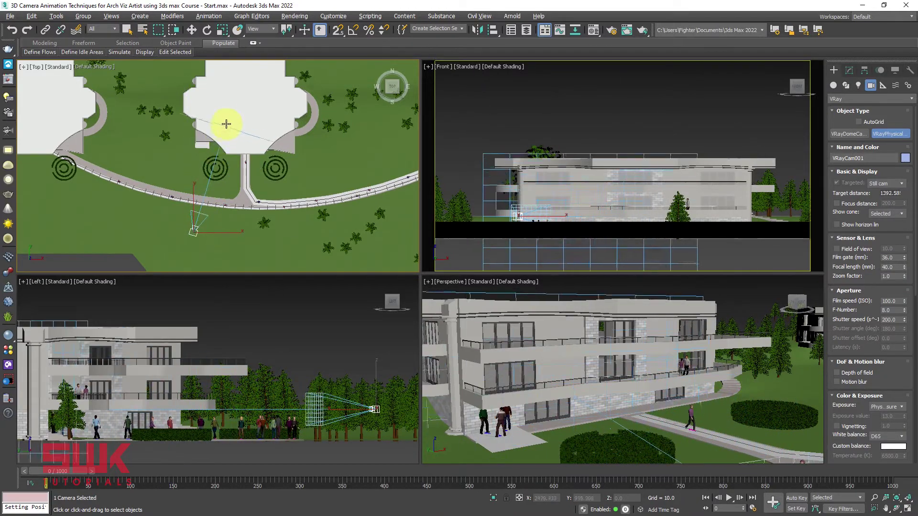
left_click(849, 72)
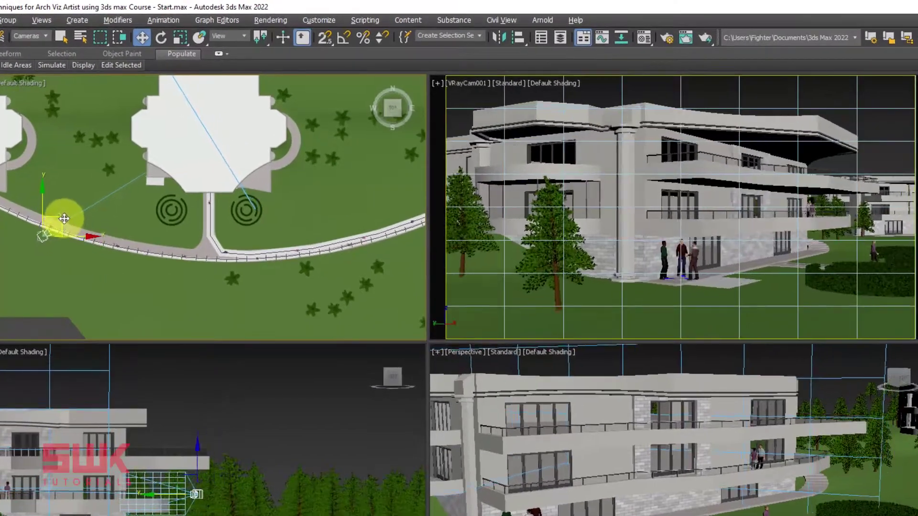
mouse_move(65, 218)
left_mouse_down()
mouse_move(66, 204)
mouse_move(91, 206)
left_mouse_up()
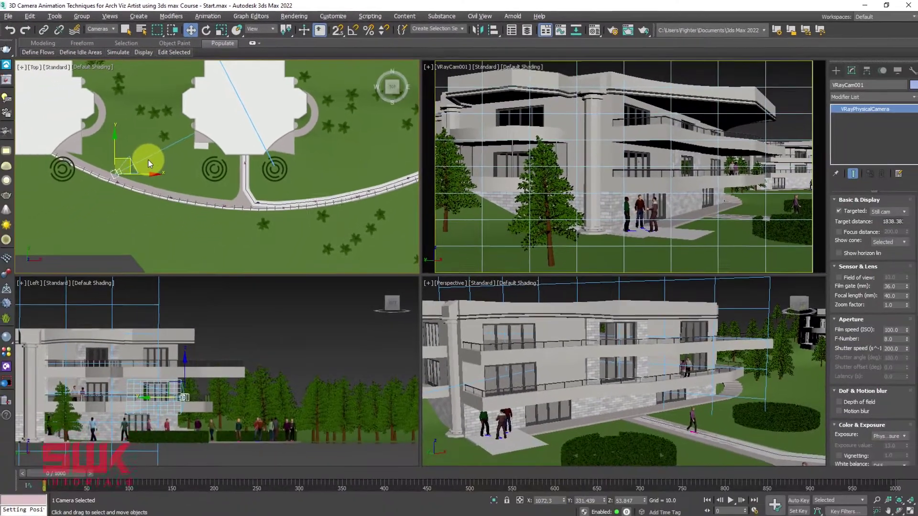
Step: Draw Arc002 with Center-End-End, centred on the building and reaching out to the camera
left_click(834, 70)
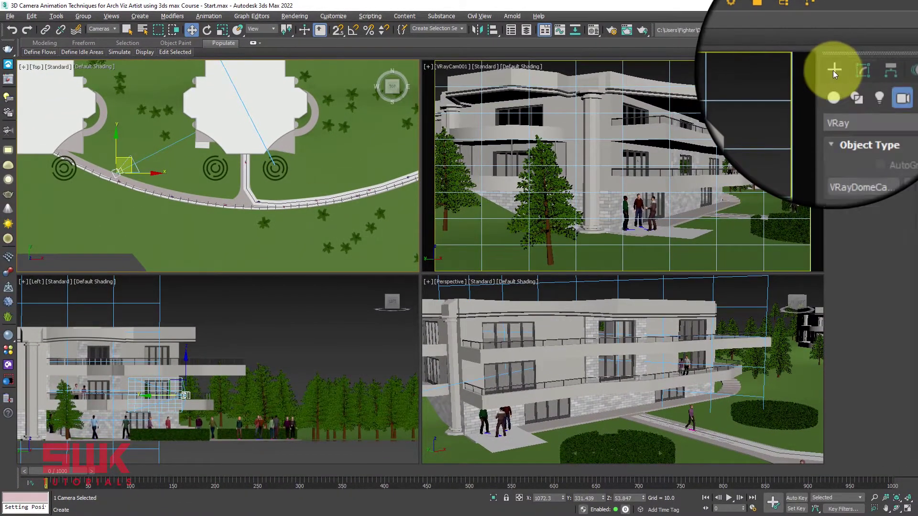
left_click(845, 85)
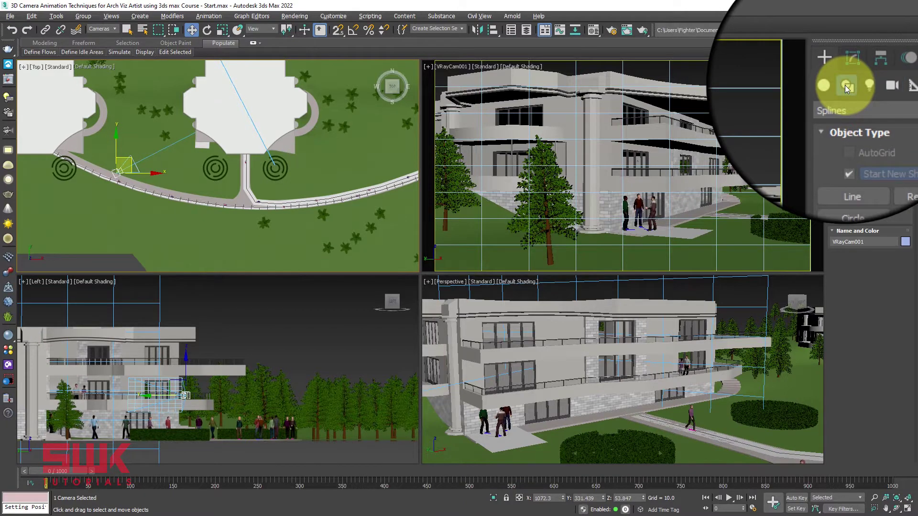
left_click(860, 173)
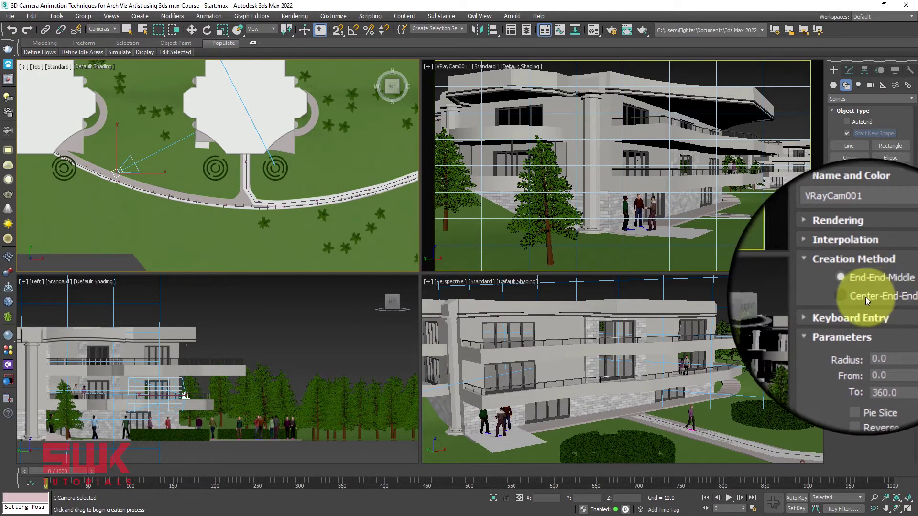
left_click(854, 298)
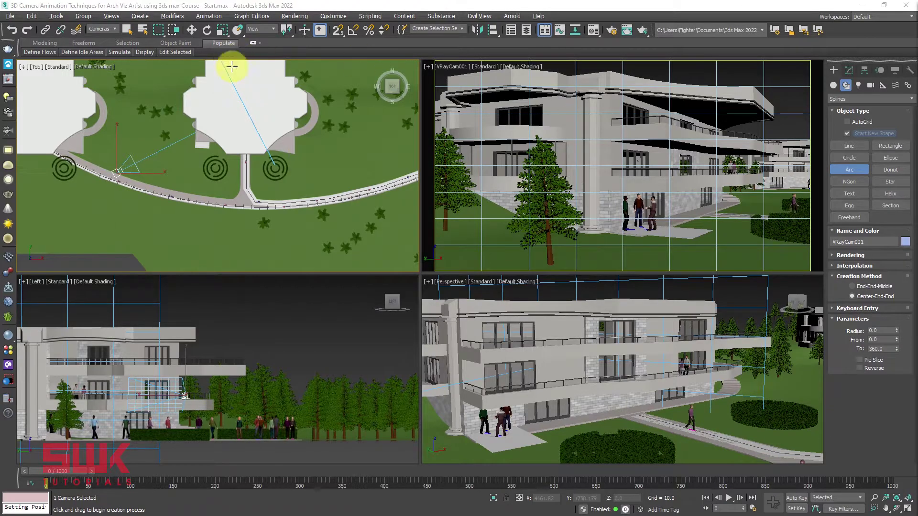
middle_click_drag(230, 94, 206, 125)
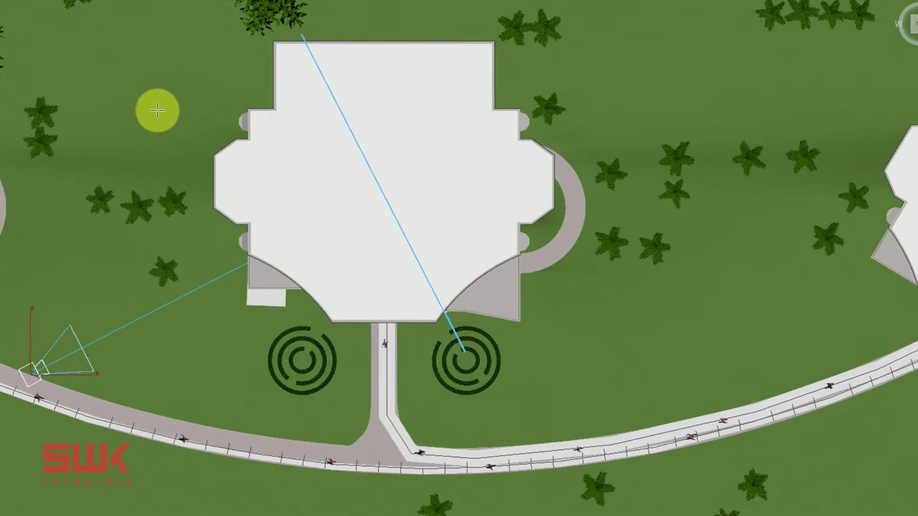
key("F3")
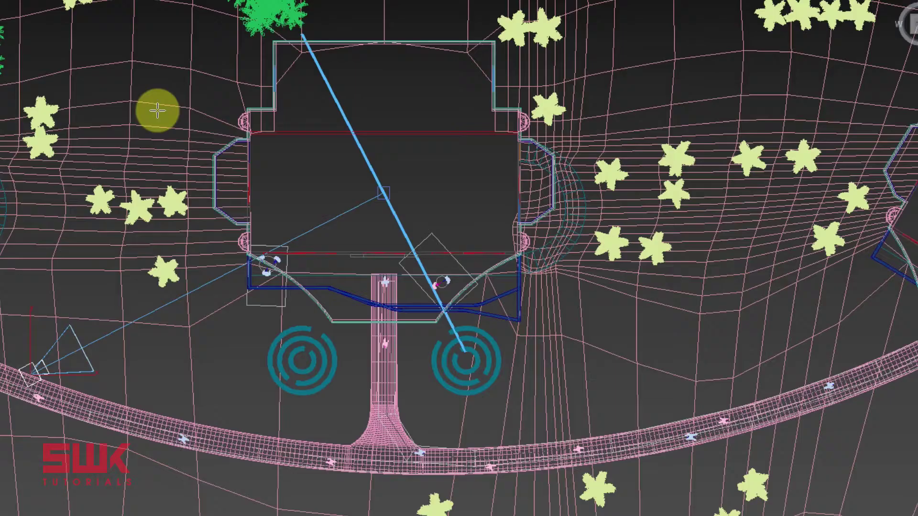
left_click(385, 193)
mouse_move(386, 192)
left_mouse_down()
mouse_move(203, 248)
mouse_move(28, 376)
left_mouse_up()
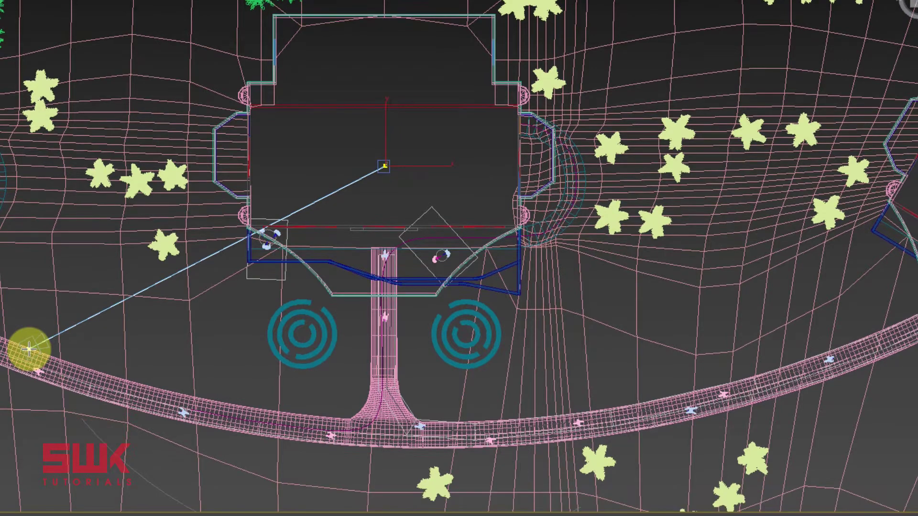
left_click(29, 349)
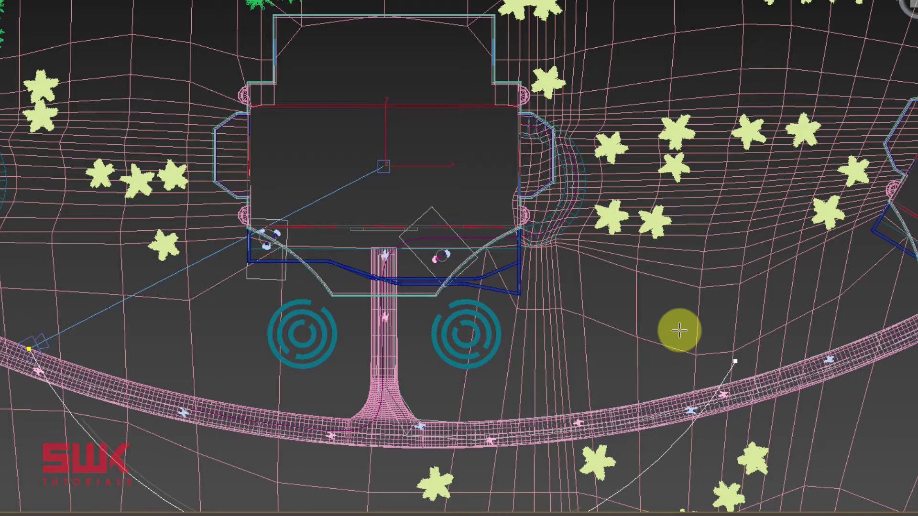
right_click(679, 330)
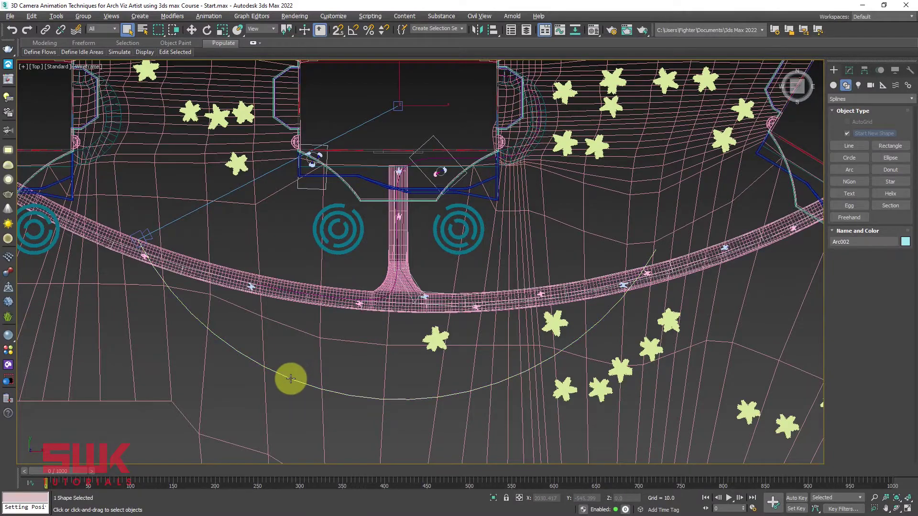
Step: In the four-view layout, lift Arc002 in the Left view to VRayCam001's height
key("alt+w")
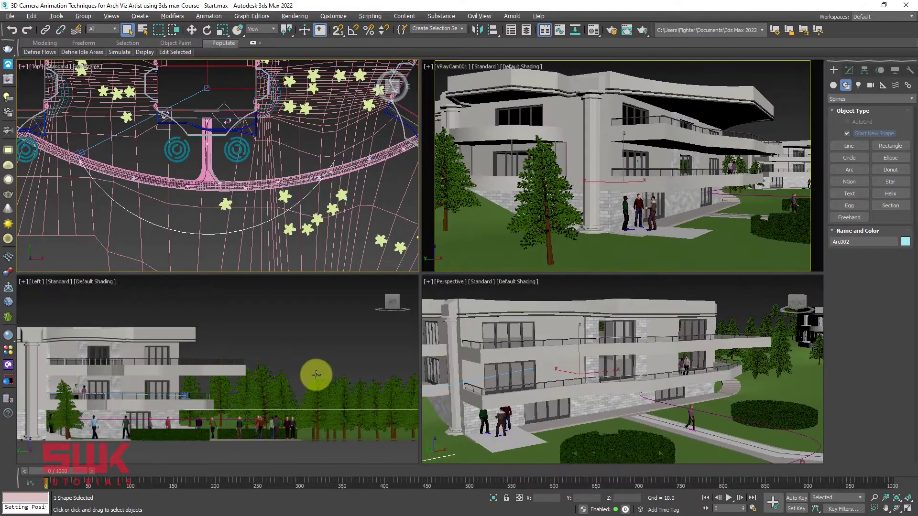
left_click(313, 381)
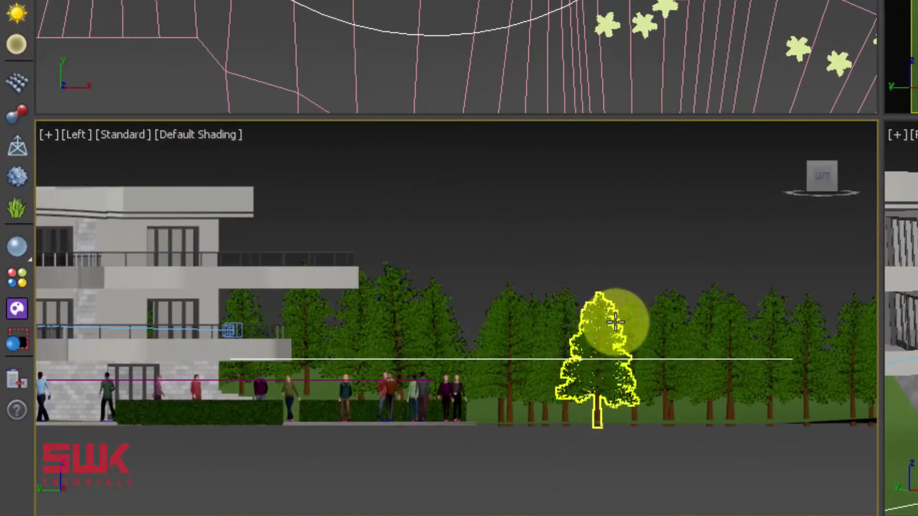
scroll(611, 307, "down", 2)
scroll(275, 324, "up", 2)
left_click(274, 324)
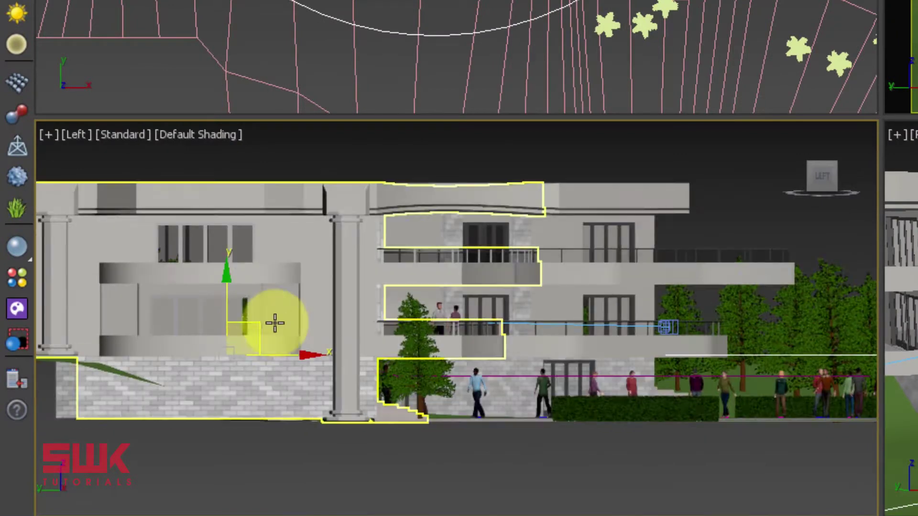
left_click_drag(226, 294, 218, 267)
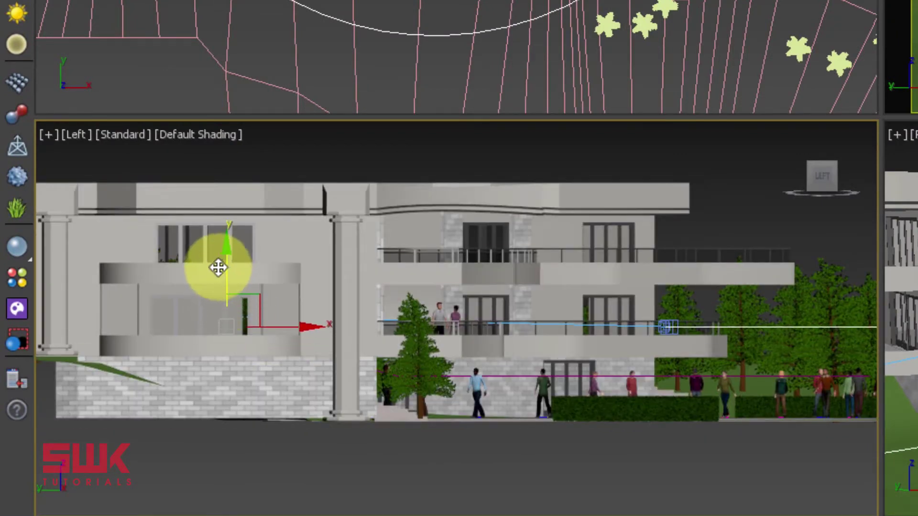
left_click(628, 327)
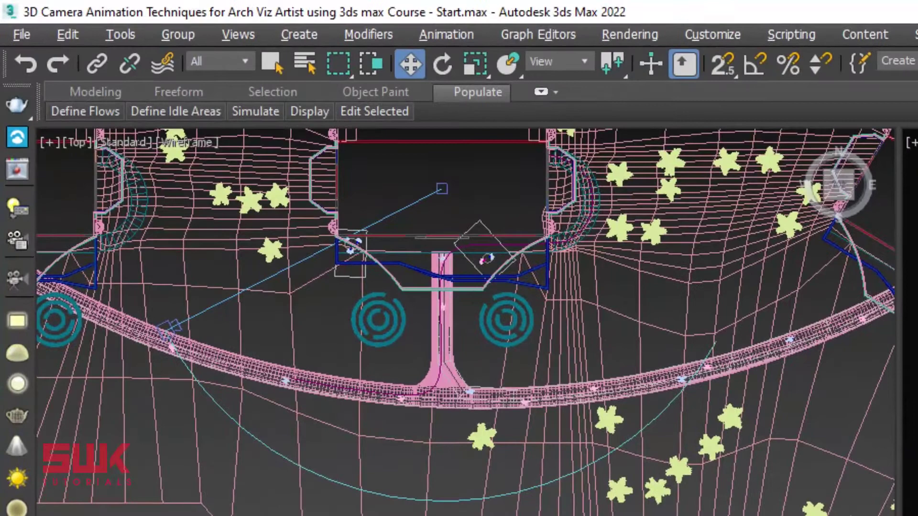
Step: Constrain VRayCam001 to the Arc002 path and maximize its camera view
key("q")
left_click(172, 323)
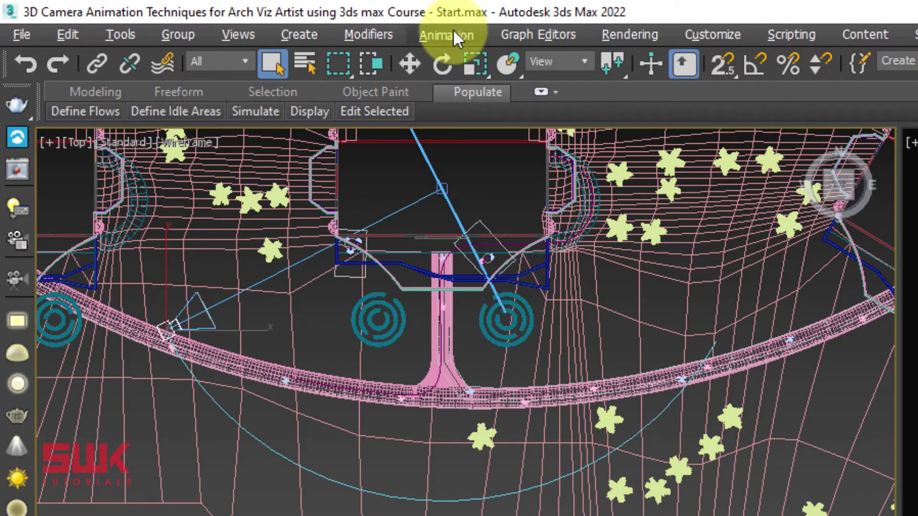
left_click(453, 33)
mouse_move(463, 146)
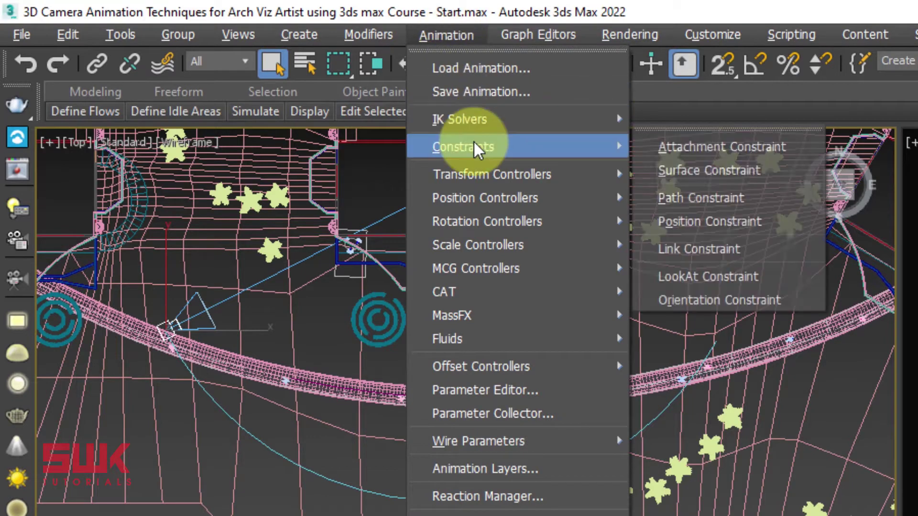
left_click(728, 198)
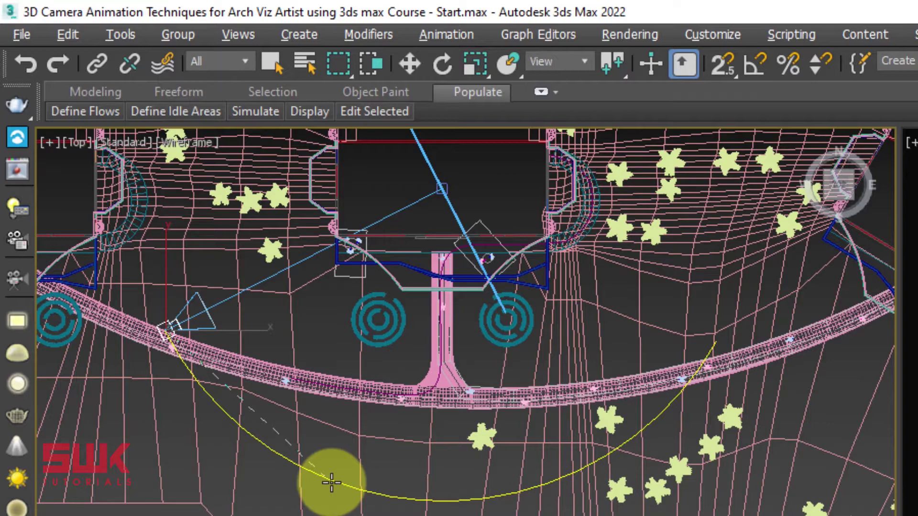
left_click(330, 487)
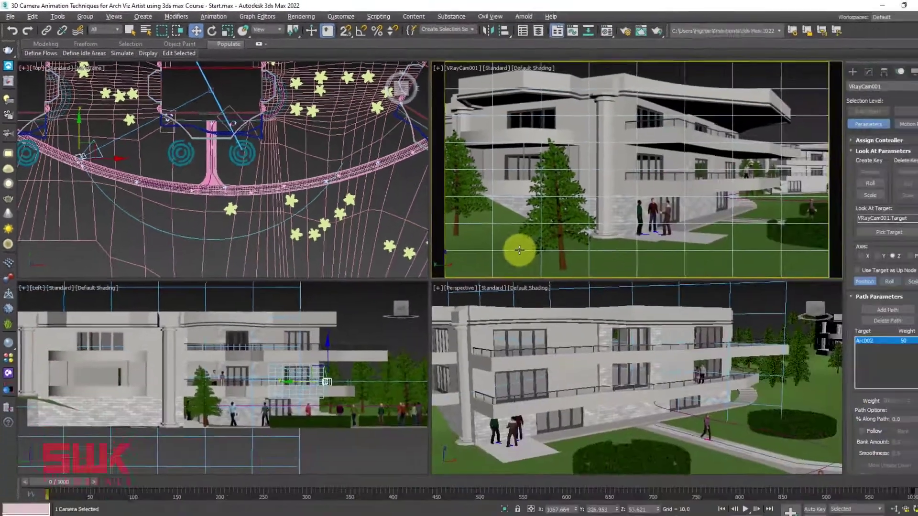
key("alt+w")
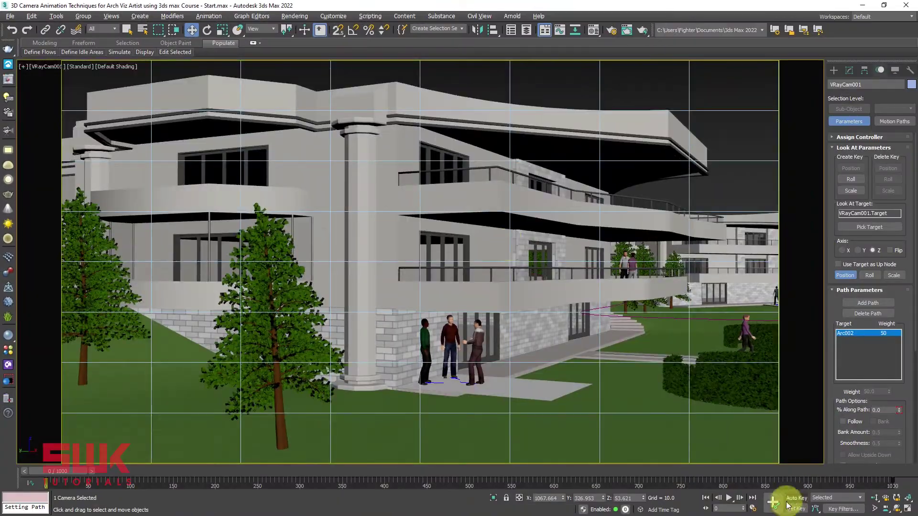
Step: Play the camera's path animation, then stop it at frame 884
left_click(729, 500)
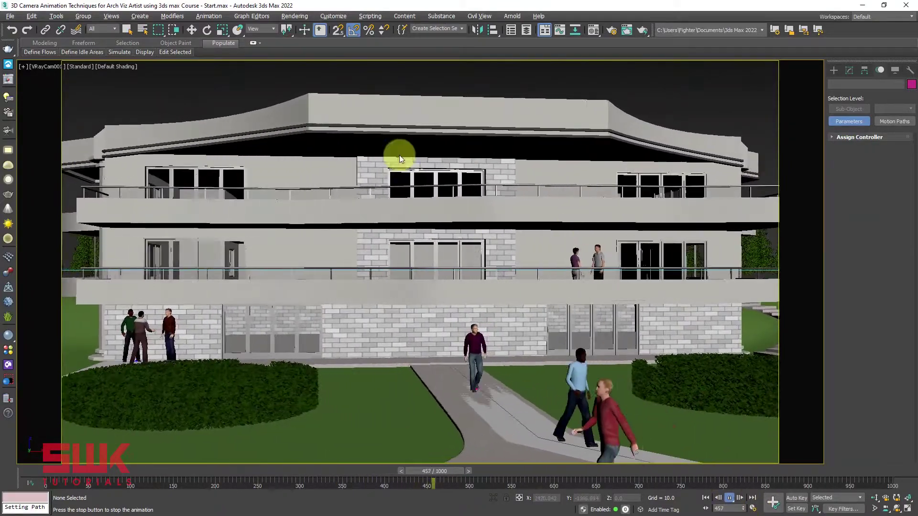
left_click(211, 17)
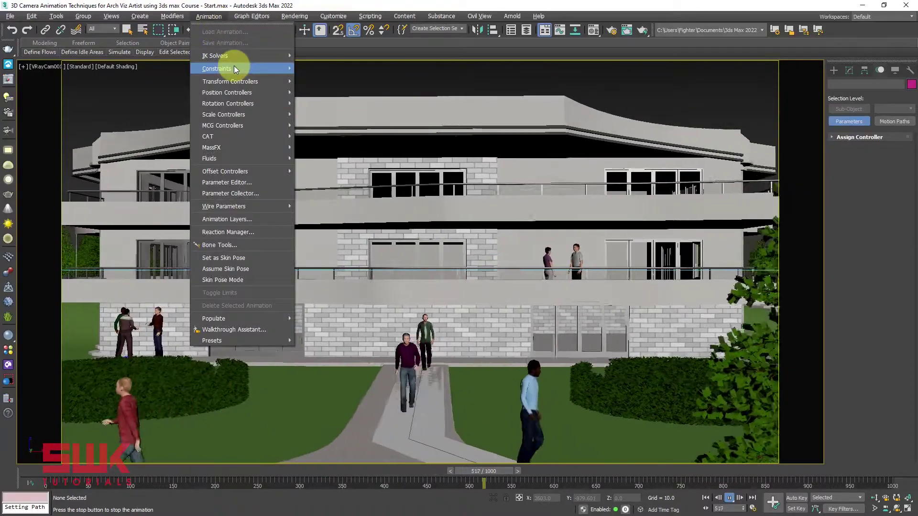
mouse_move(217, 68)
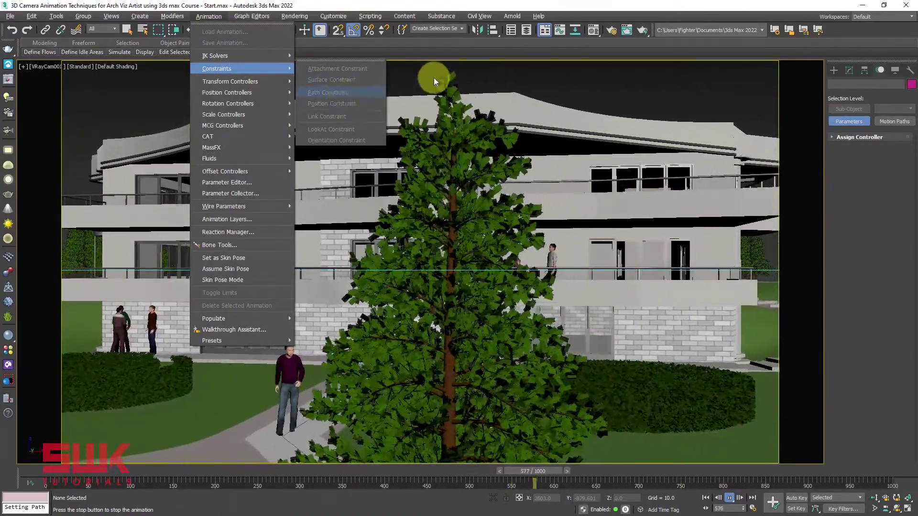
key("Escape")
key("Escape")
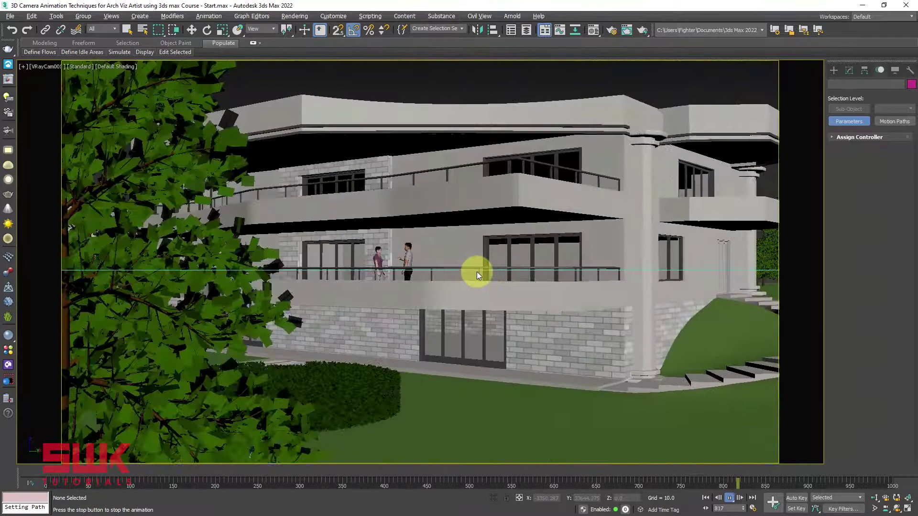
left_click(728, 497)
Step: Select VRayCam001 from the view label menu, select its end key, and restore four views
left_click(39, 67)
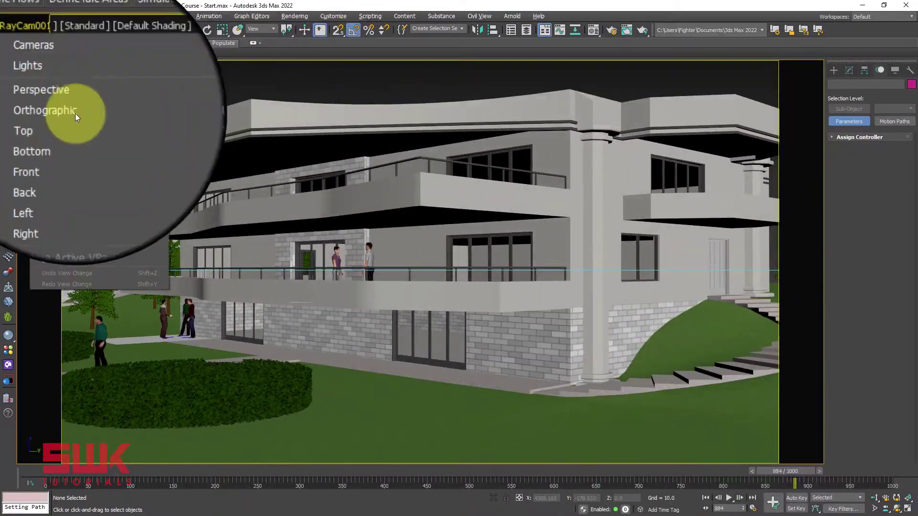
left_click(126, 251)
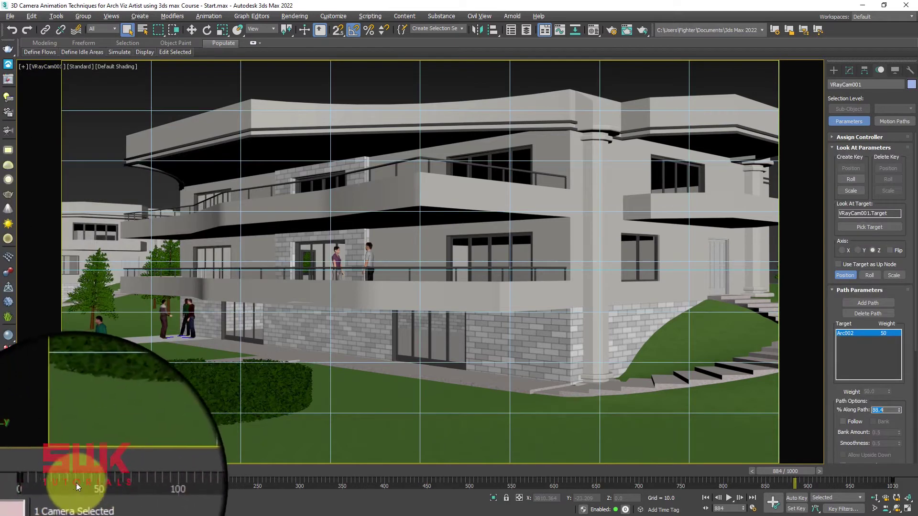
left_click_drag(837, 490, 903, 478)
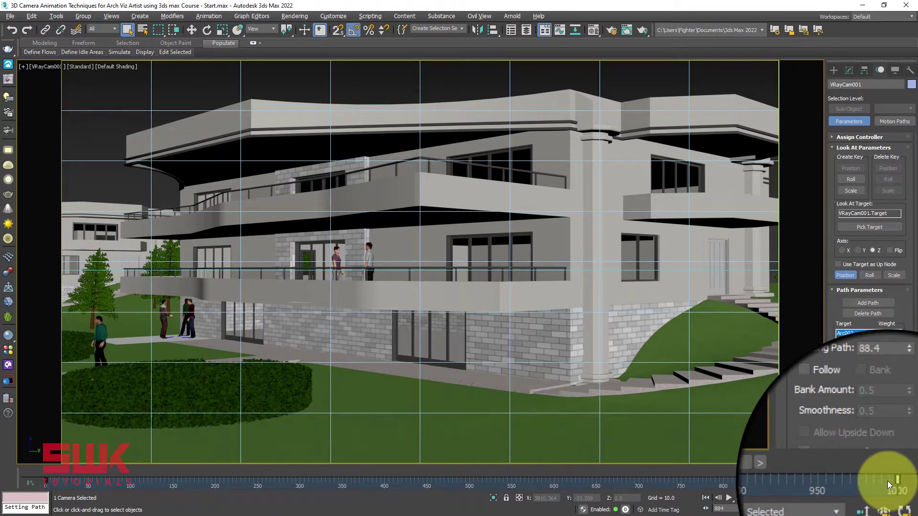
key("alt+w")
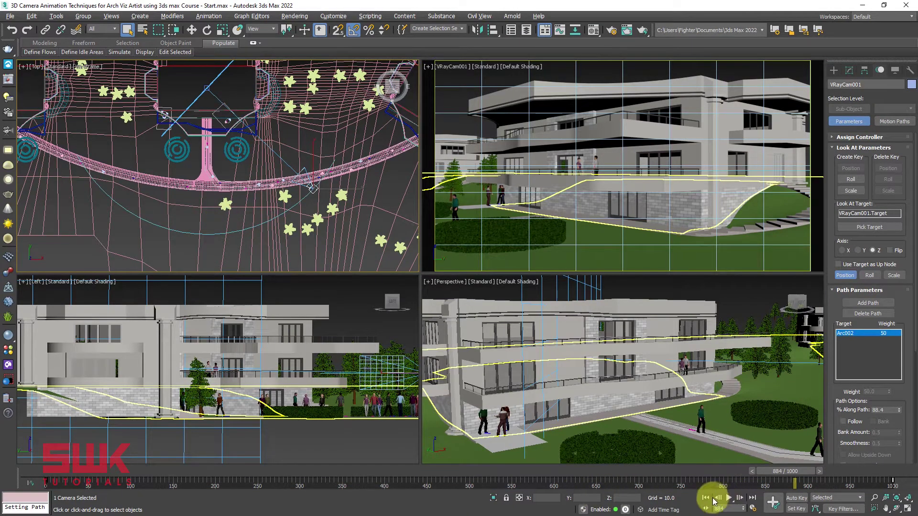
Step: Drag the camera's end key on the track bar from frame 1000 to frame 500
left_click(706, 499)
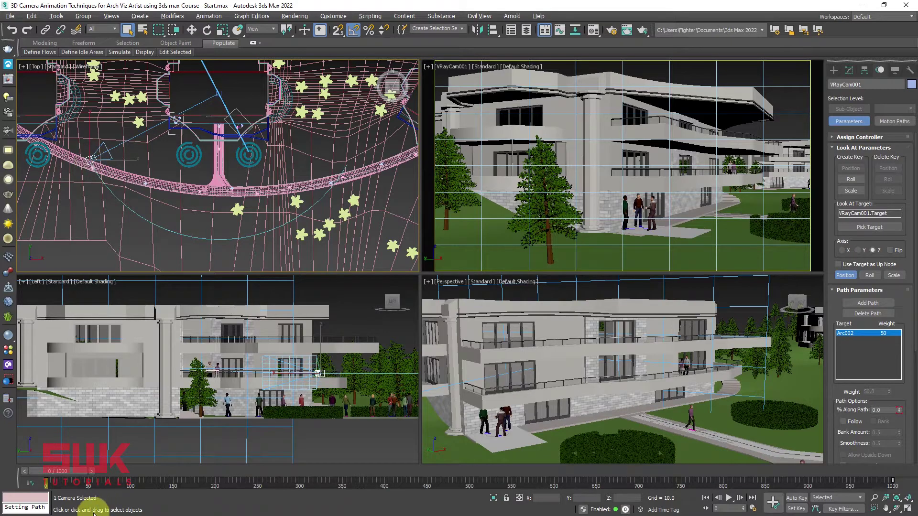
left_click_drag(76, 482, 896, 481)
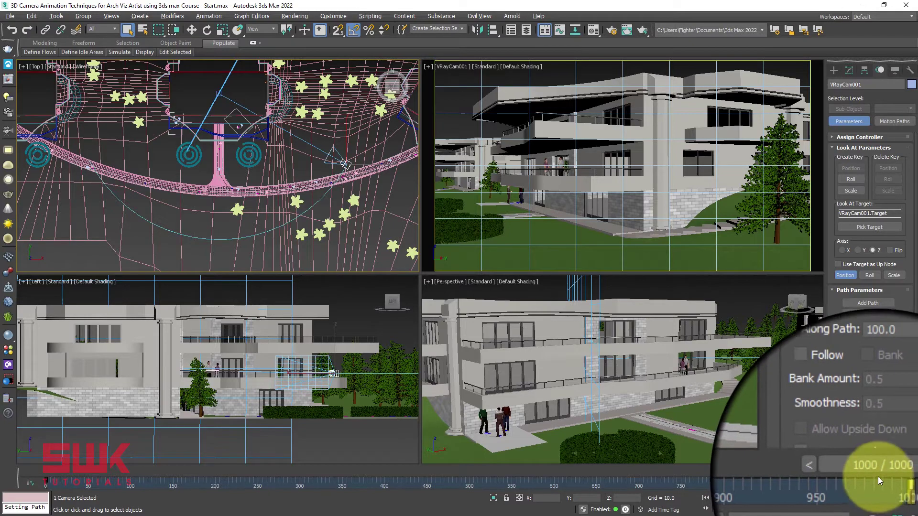
left_click_drag(892, 483, 468, 492)
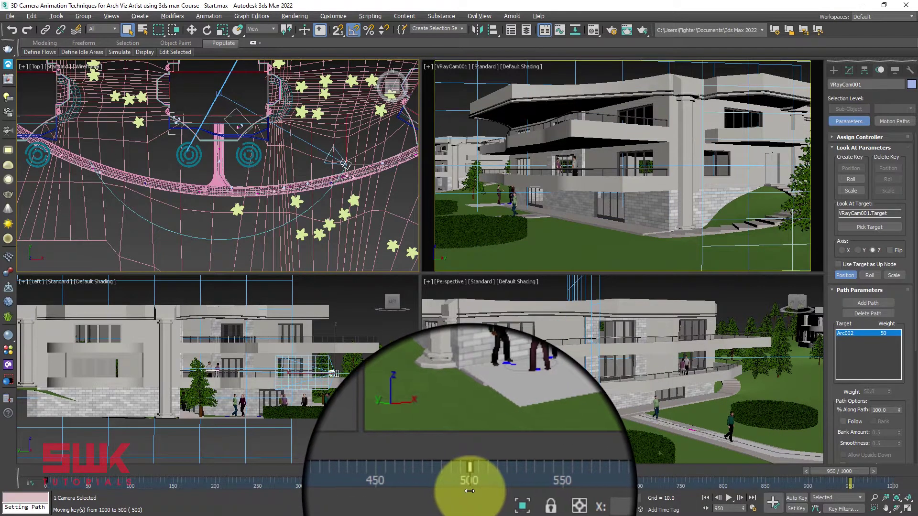
left_click_drag(468, 493, 470, 492)
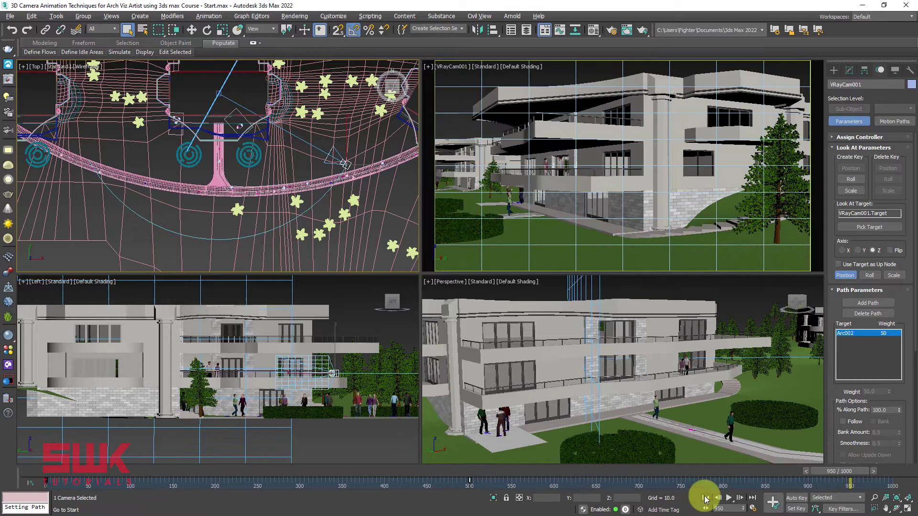
Step: Replay the shortened animation in the maximized camera view, scrubbing through to check it
left_click(705, 498)
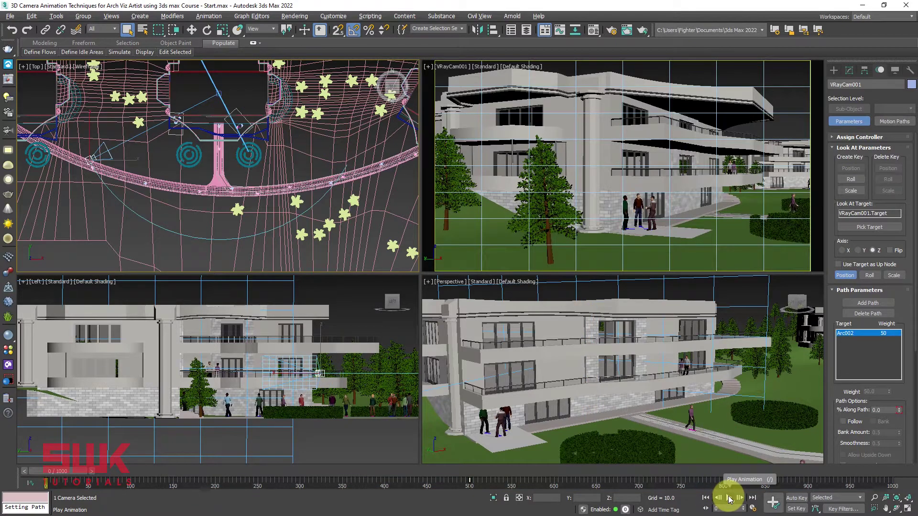
left_click(667, 172)
key("alt+w")
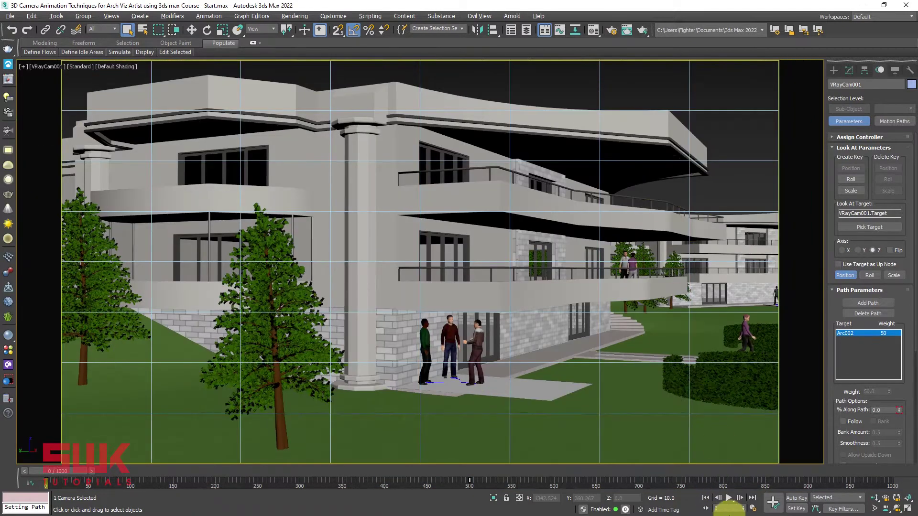
left_click(732, 498)
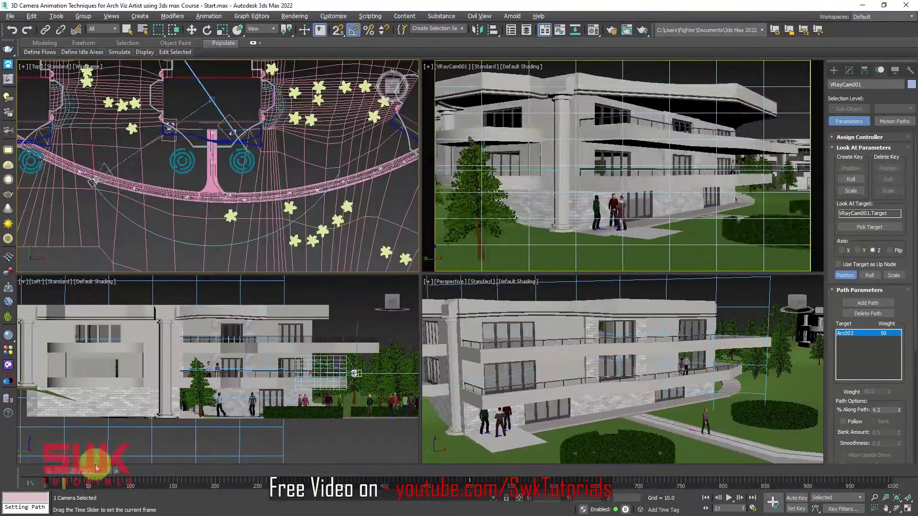
left_click_drag(97, 470, 477, 471)
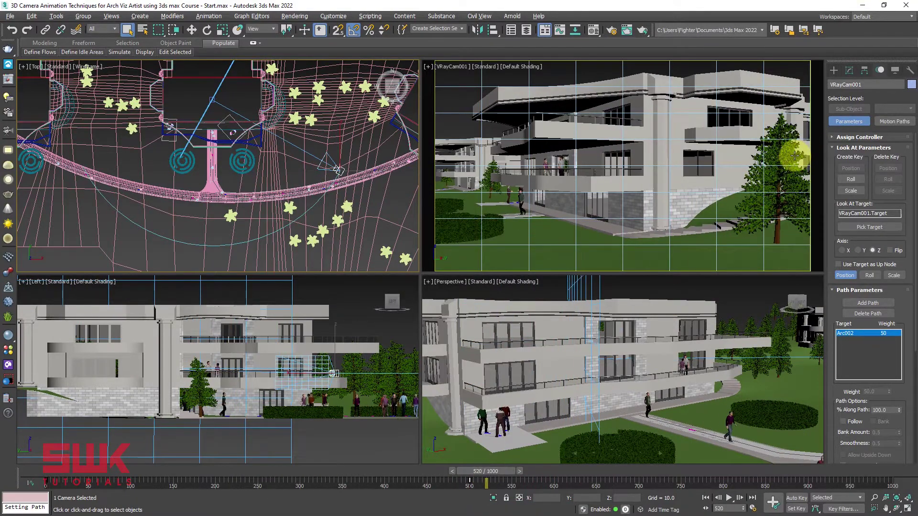
middle_click_drag(360, 201, 370, 213)
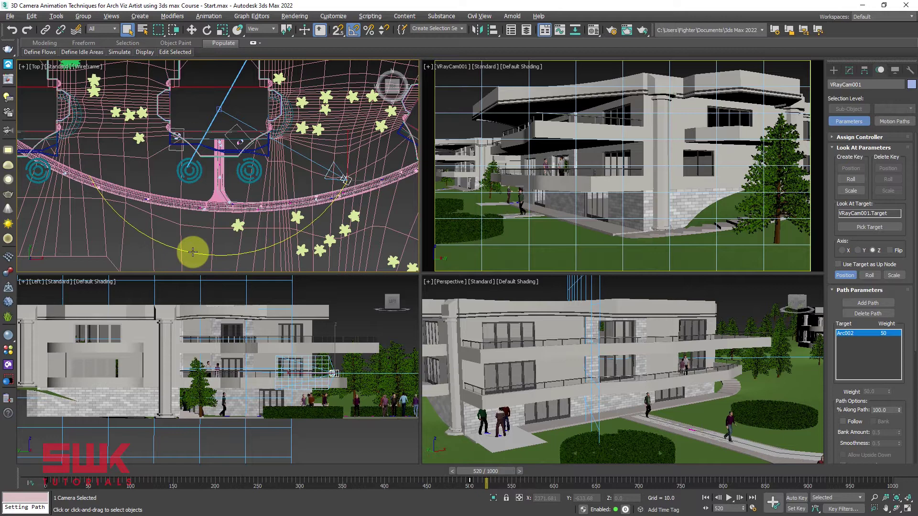
Step: Select Arc002 and adjust its end angle in the maximized Top view
left_click(193, 252)
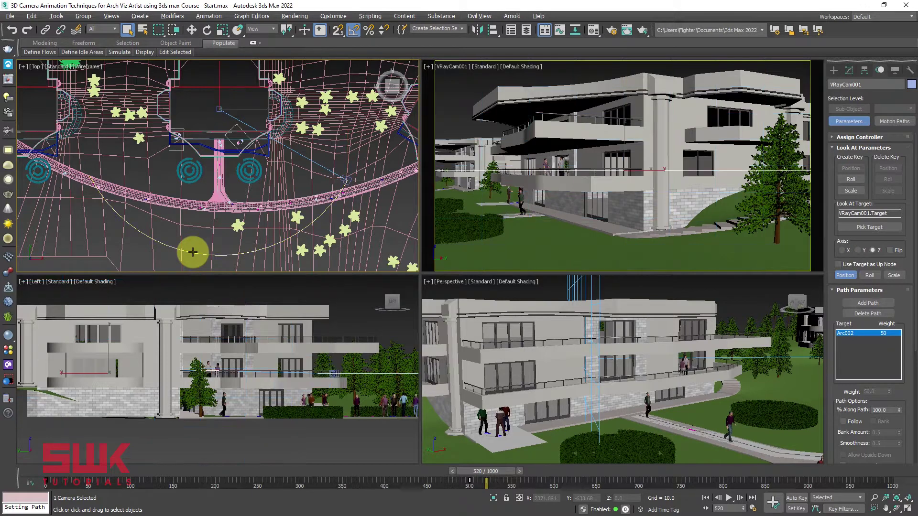
left_click(848, 70)
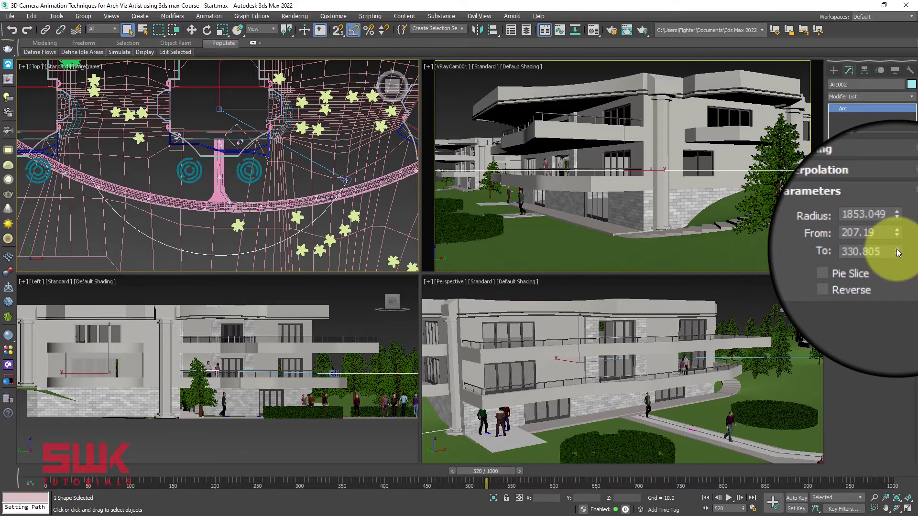
left_click_drag(896, 251, 897, 248)
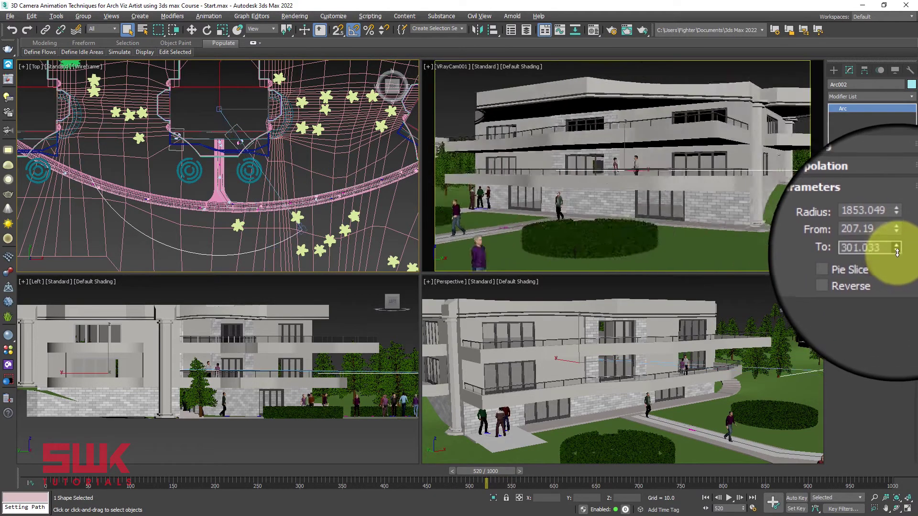
key("alt+w")
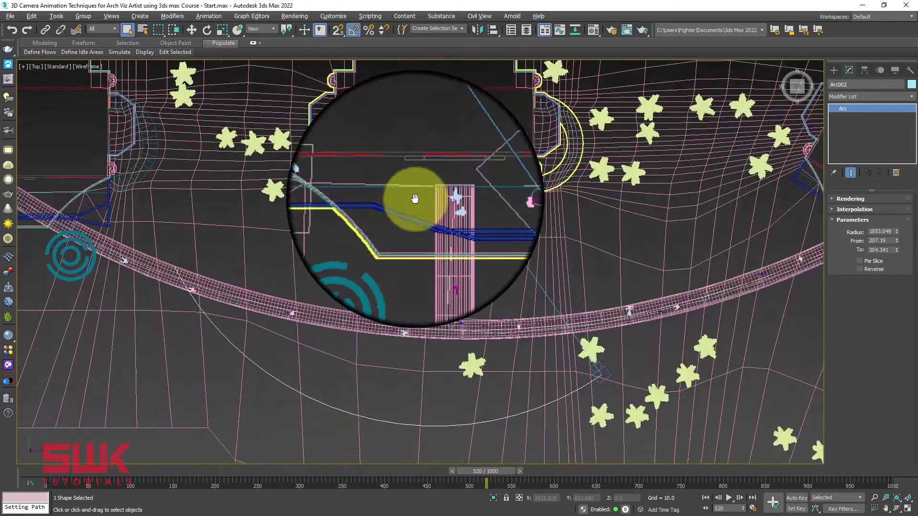
middle_click_drag(415, 199, 428, 185)
left_click_drag(897, 249, 894, 245)
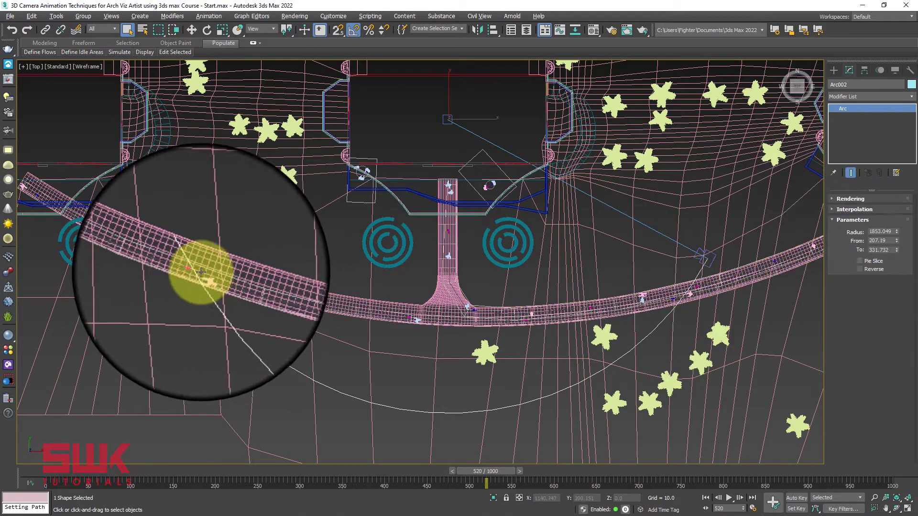
left_click_drag(899, 243, 895, 240)
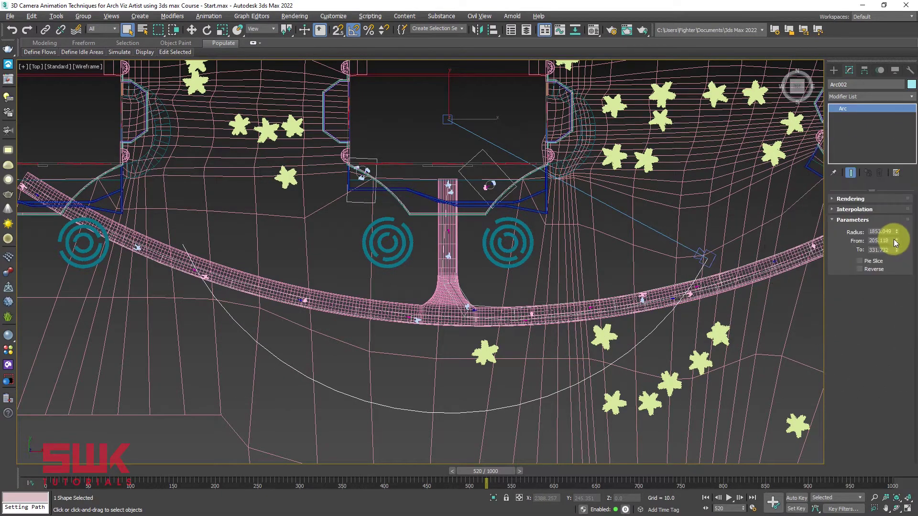
Step: Check frames 500 and 0, set Arc002's From angle to about 215.6, and maximize the camera view
key("alt+w")
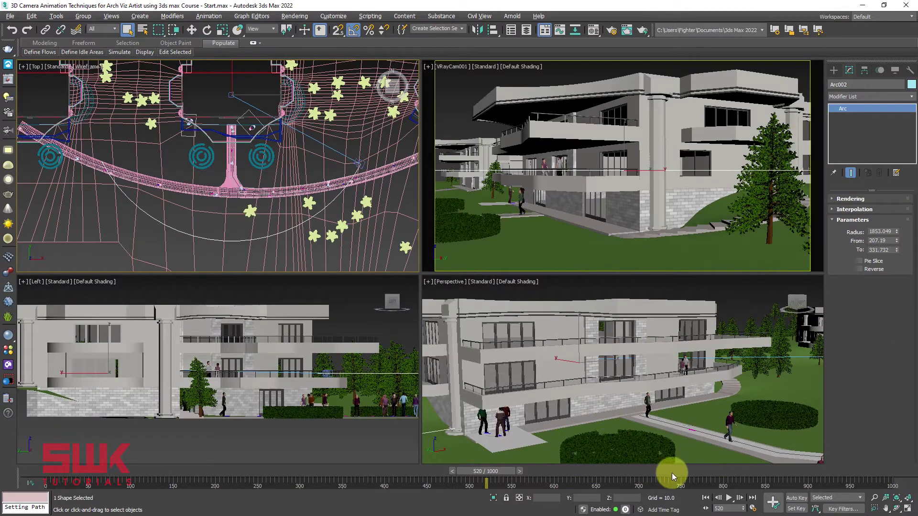
left_click_drag(483, 471, 473, 476)
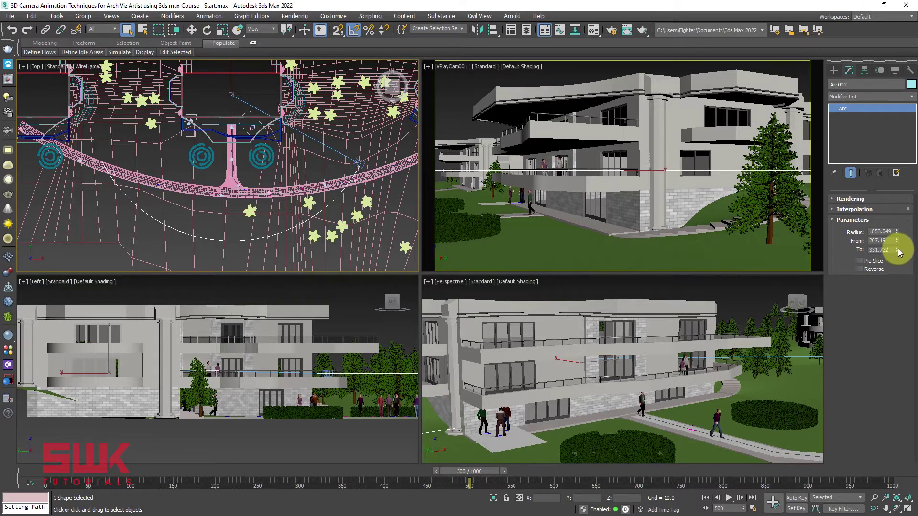
left_click_drag(899, 251, 897, 256)
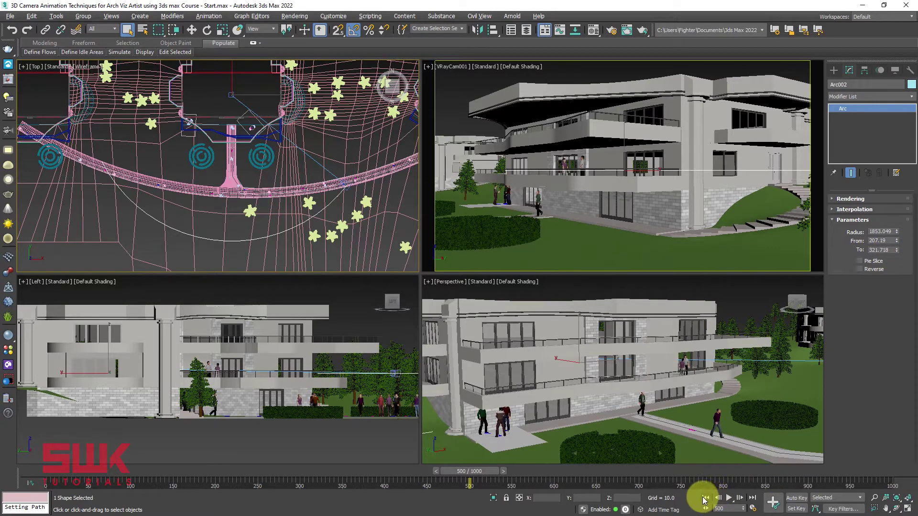
left_click(705, 499)
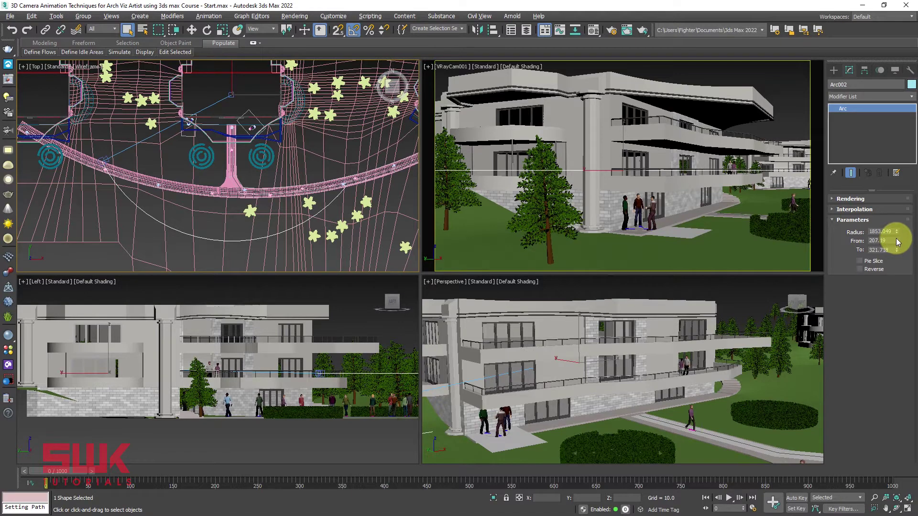
left_click_drag(897, 243, 896, 243)
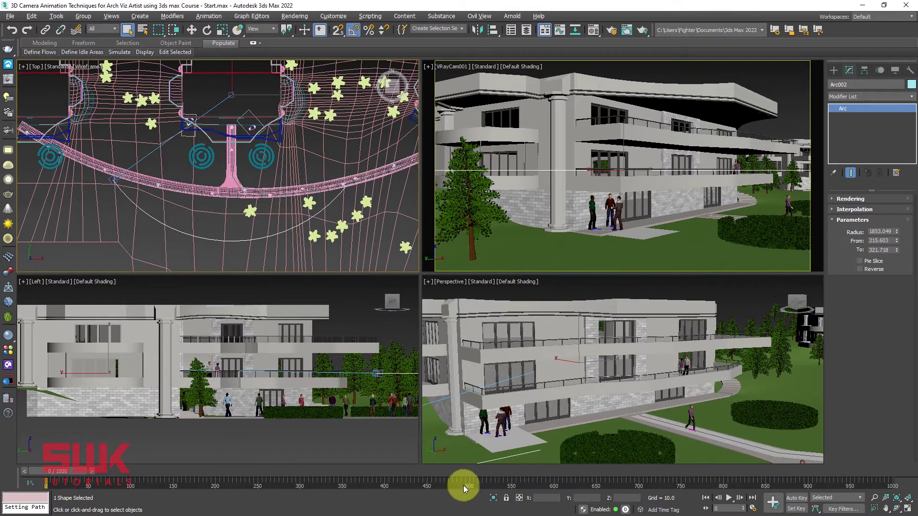
key("alt+w")
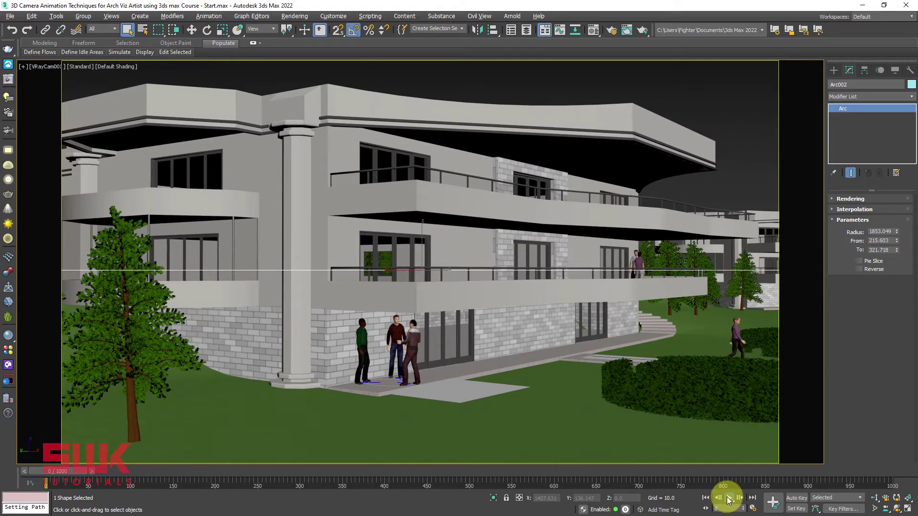
left_click(728, 500)
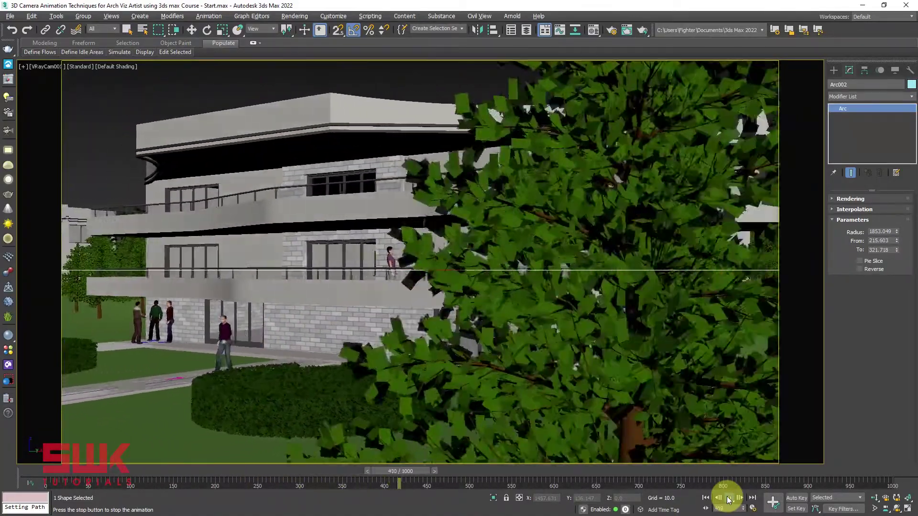
left_click(729, 499)
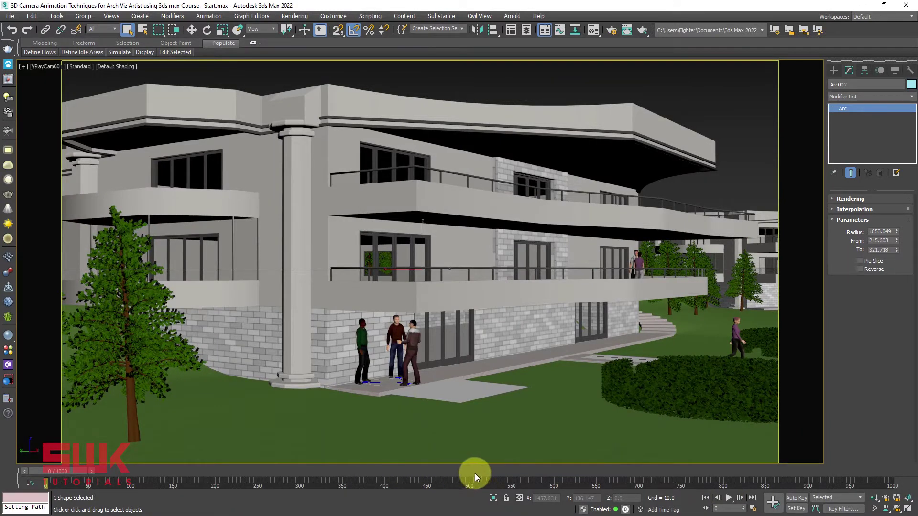
Step: Set the animation End Time to 500 frames and preview the playback
left_click(754, 509)
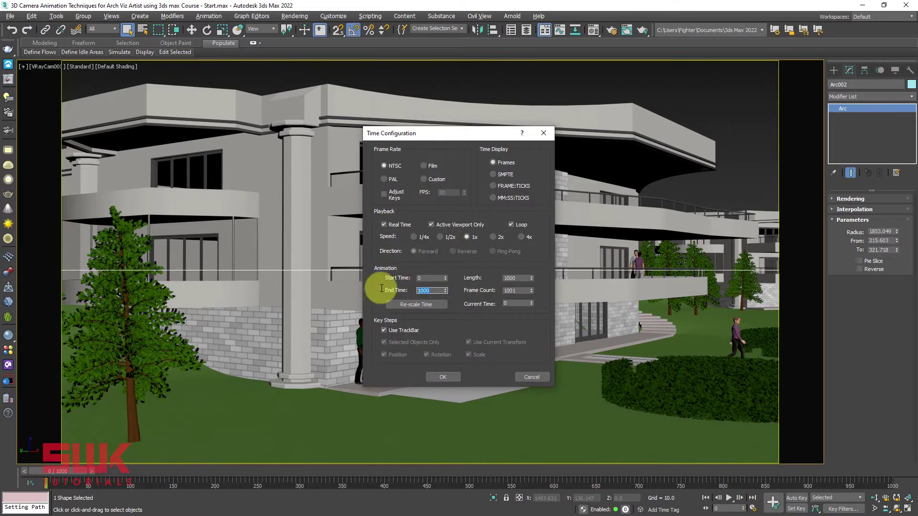
type("500")
key("Return")
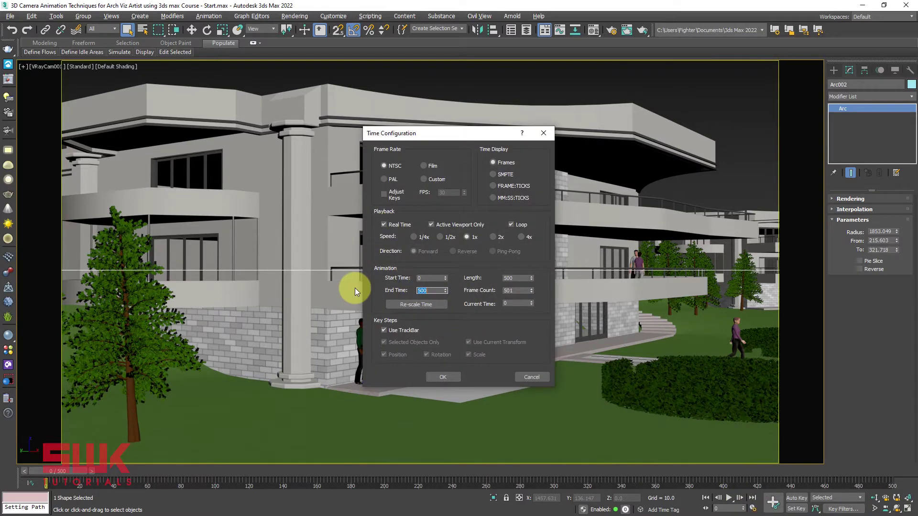
left_click(452, 376)
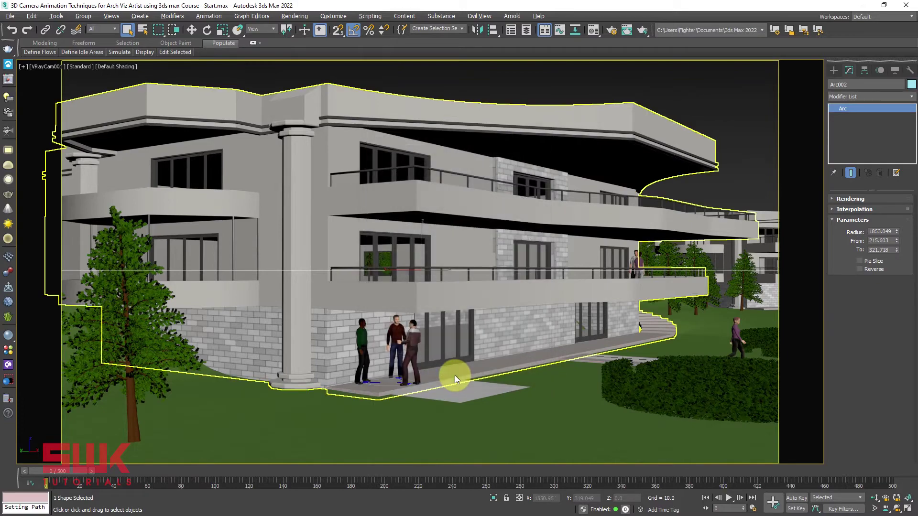
left_click(729, 500)
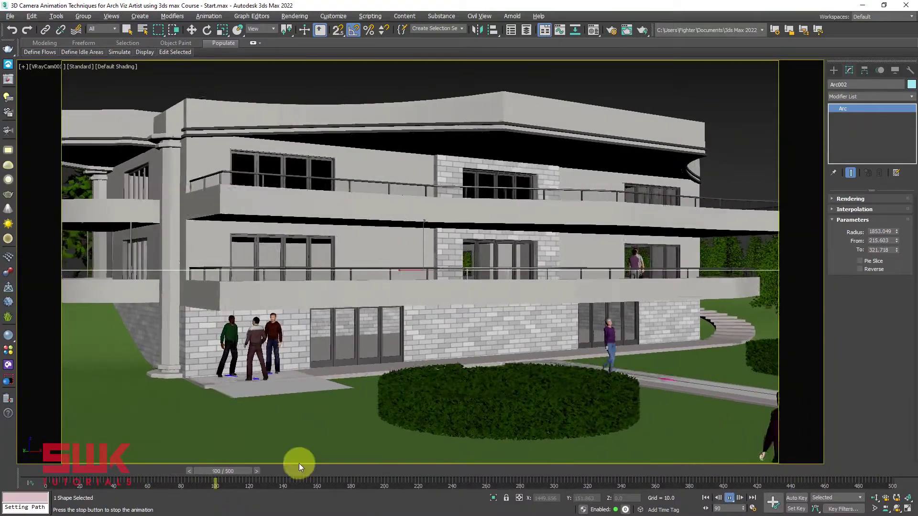
right_click(253, 473)
key("Escape")
key("Escape")
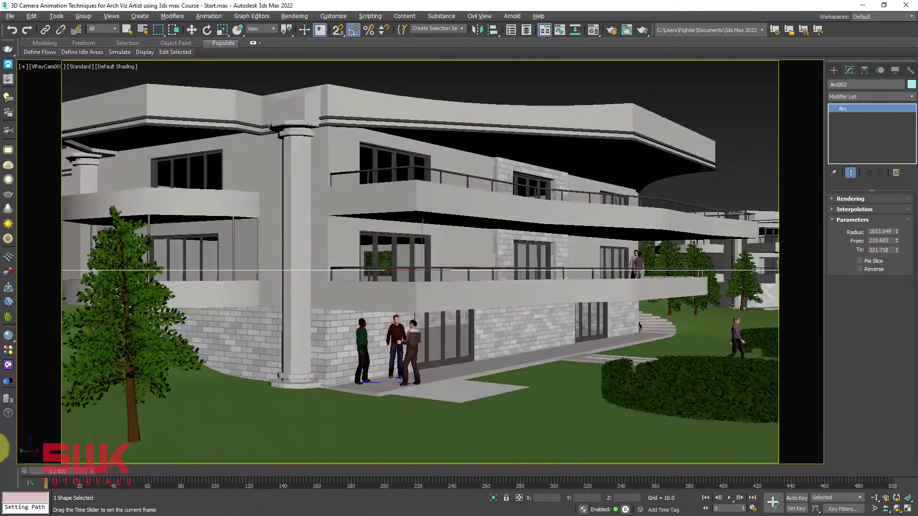
Step: Hide the camera path with Shift+S and select VRayCam001 from the view label menu
key("shift+s")
left_click(43, 68)
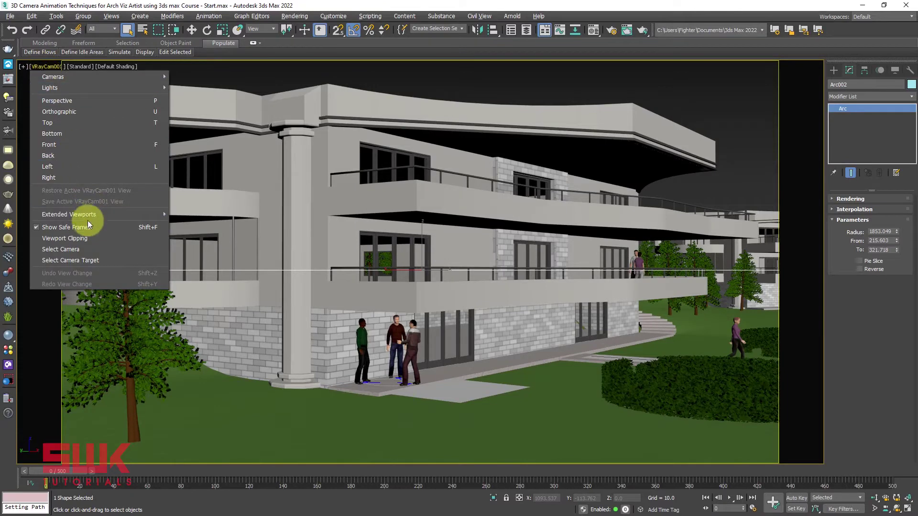
left_click(72, 244)
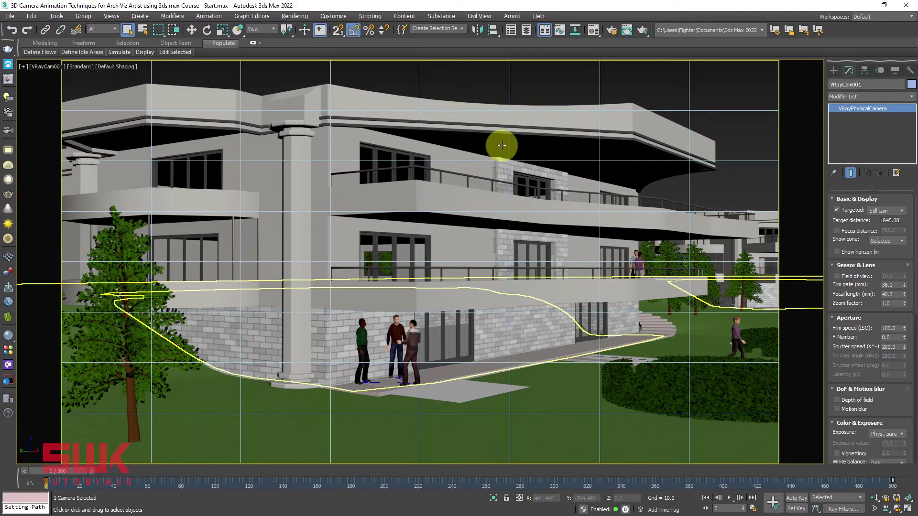
Step: In the Curve Editor, assign a Bezier Float controller to the camera's Percent track
left_click(560, 32)
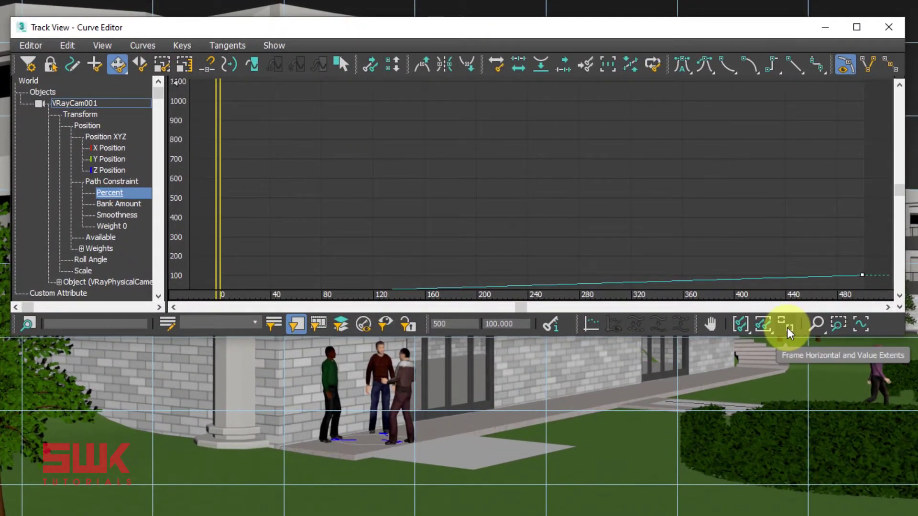
left_click(787, 328)
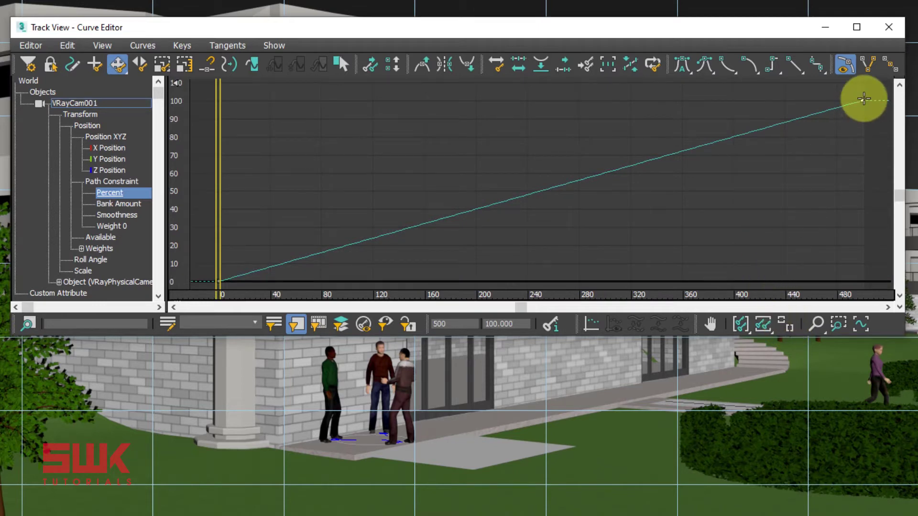
right_click(105, 191)
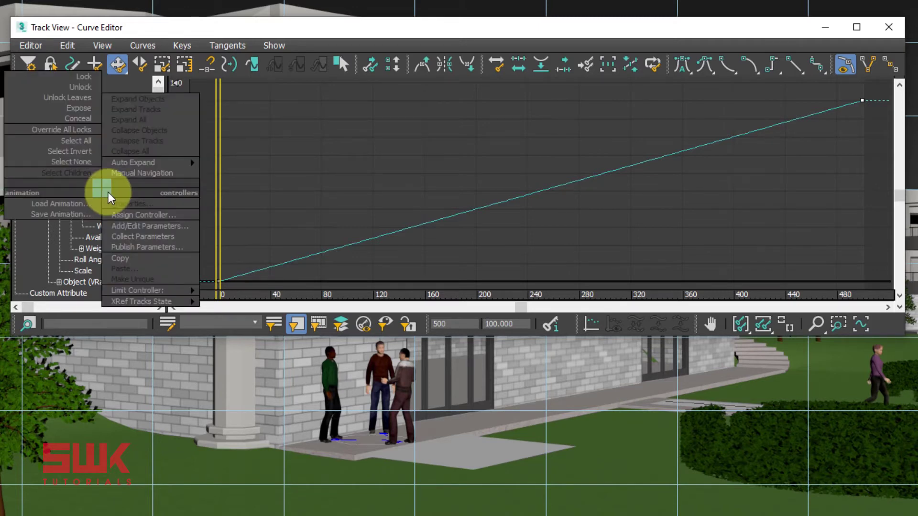
left_click(119, 215)
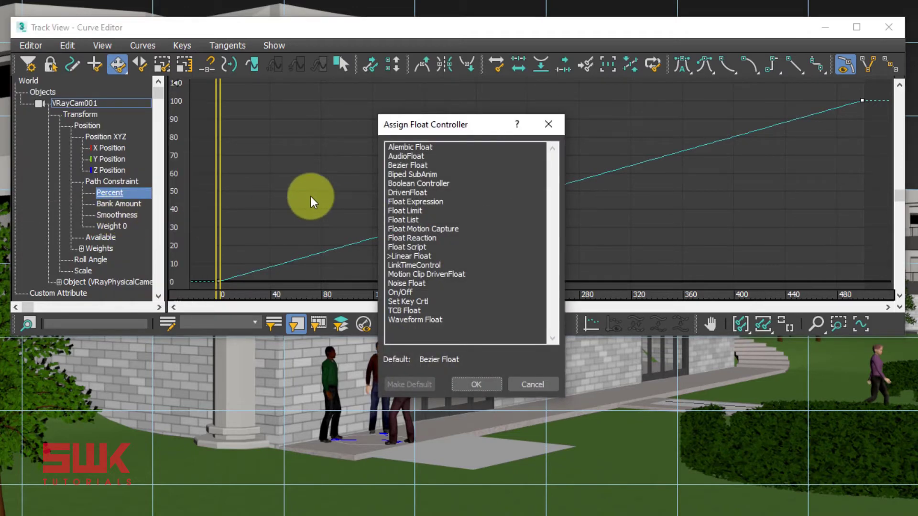
left_click(394, 167)
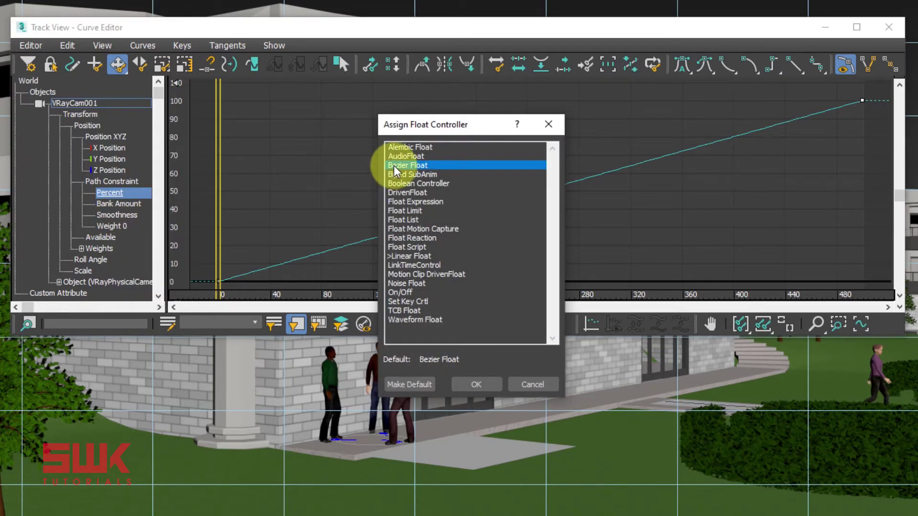
left_click(473, 386)
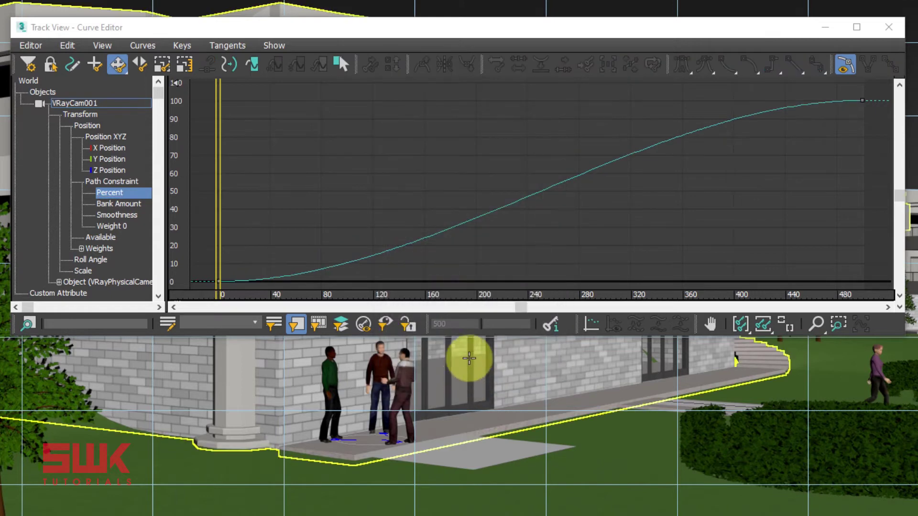
Step: Give the frame-0 key a Slow tangent and the frame-500 key a Fast tangent
left_click_drag(236, 278, 210, 293)
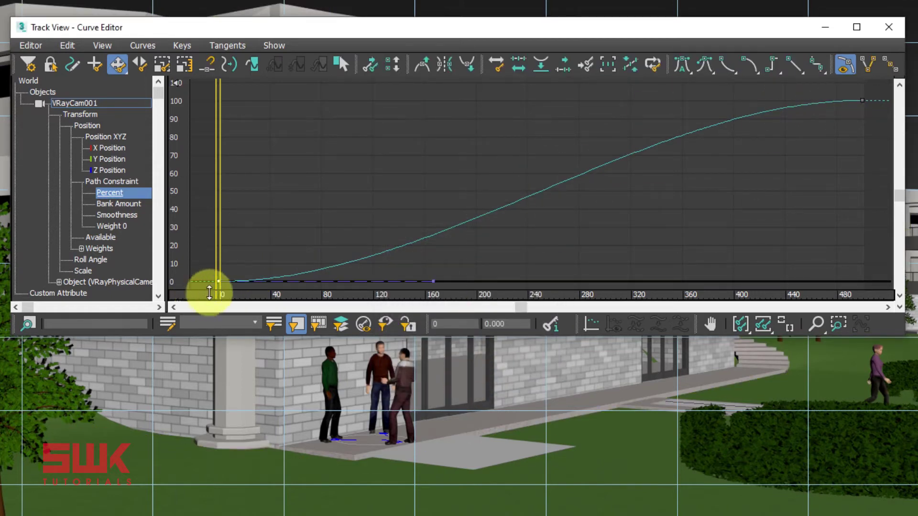
left_click(729, 67)
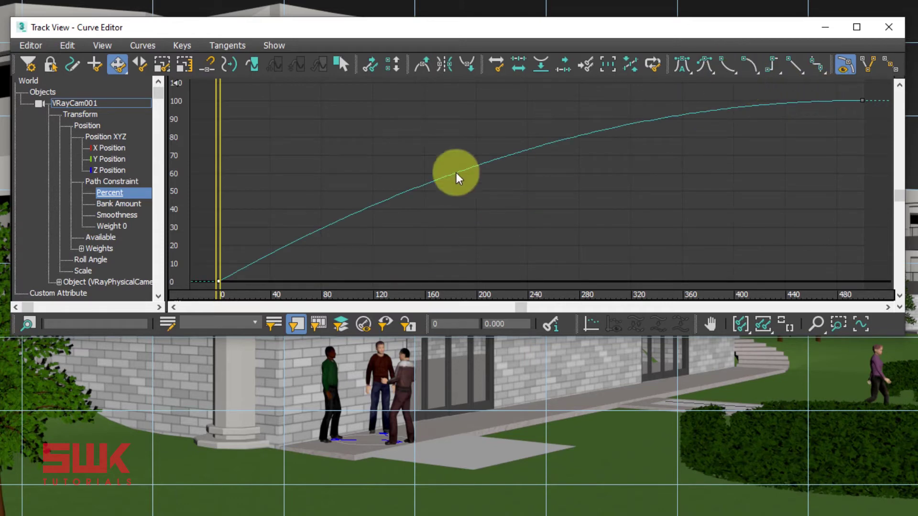
left_click(749, 63)
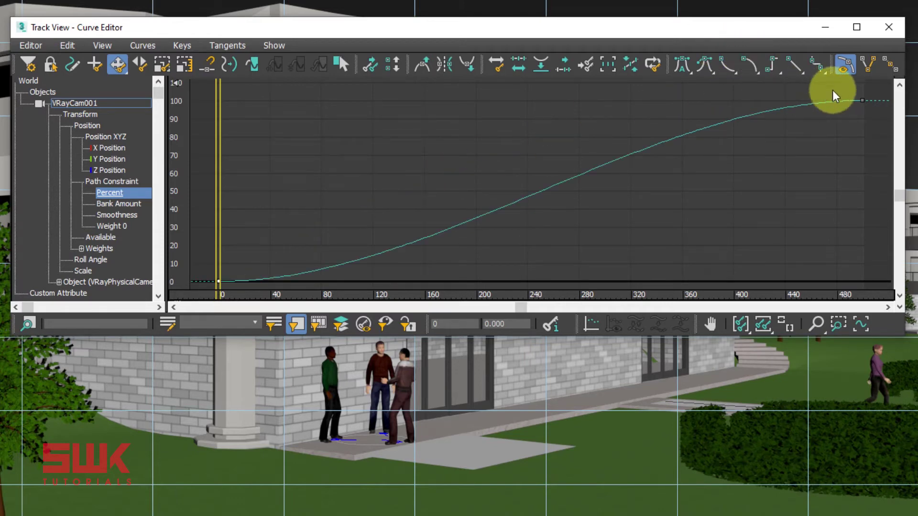
left_click_drag(832, 90, 871, 118)
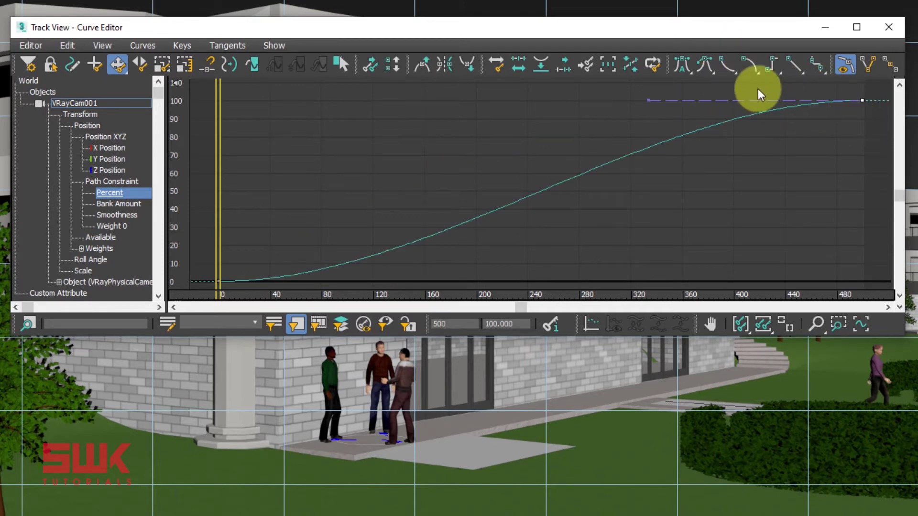
left_click(729, 67)
left_click(857, 27)
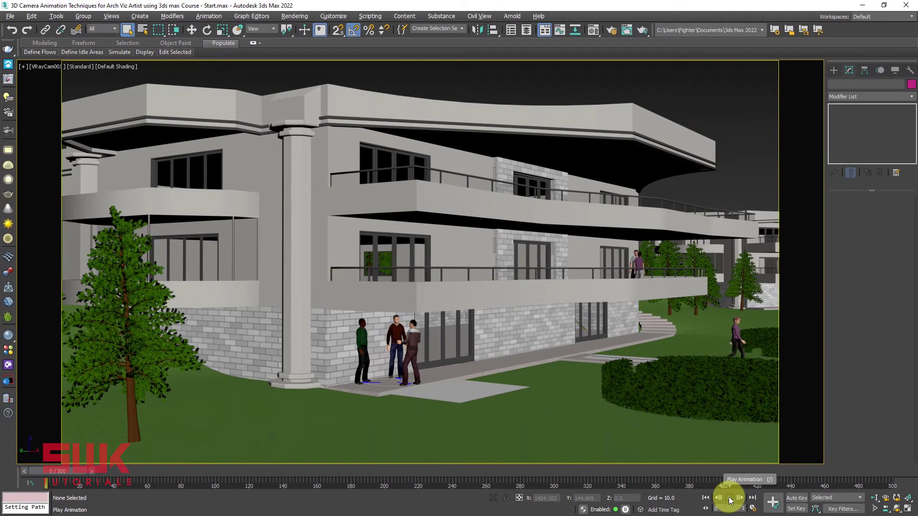
left_click(730, 499)
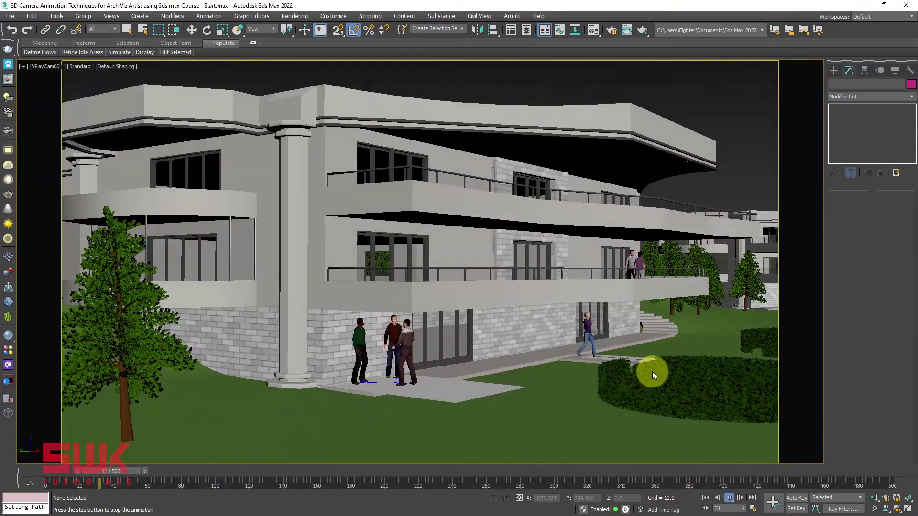
right_click(705, 195)
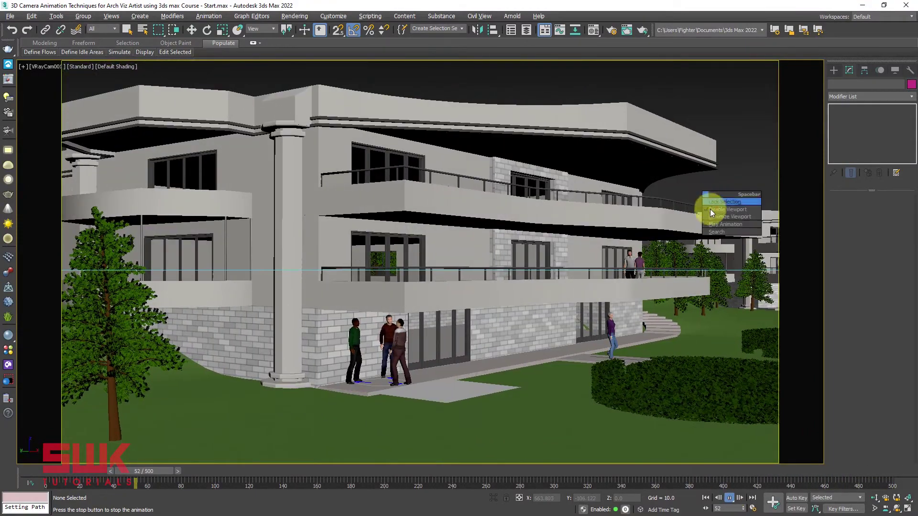
left_click(730, 498)
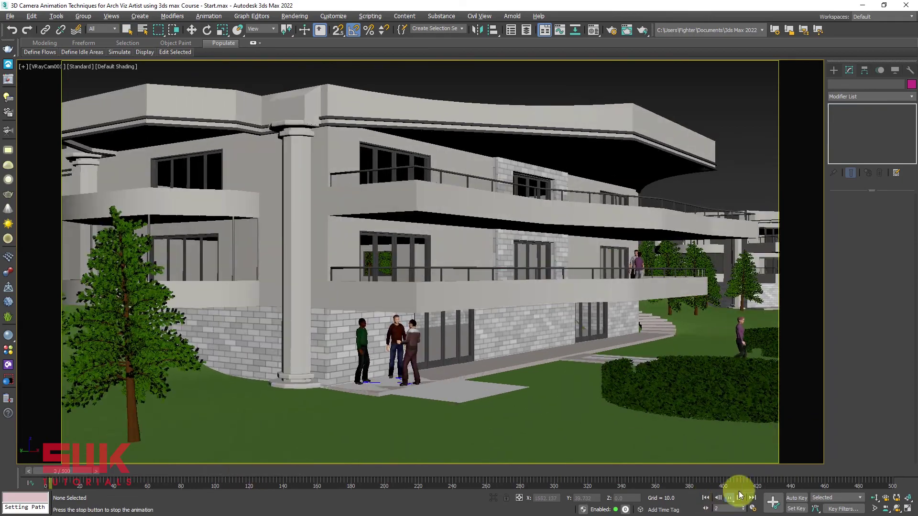